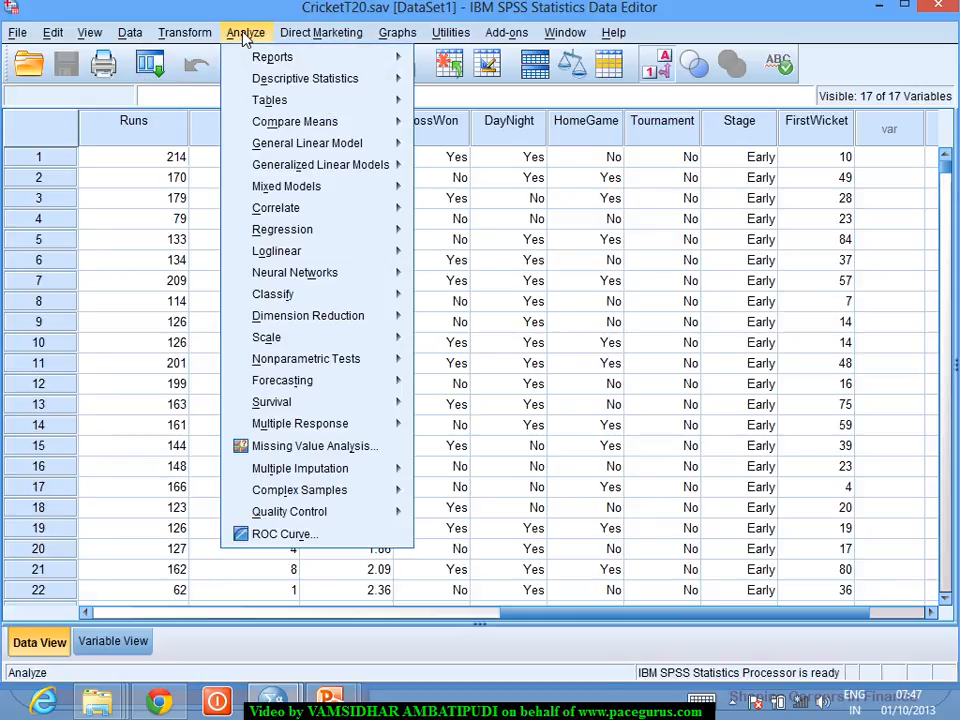
Step: Start a univariate general linear model, clear its previous settings and set RPO as the dependent variable
mouse_move(295, 147)
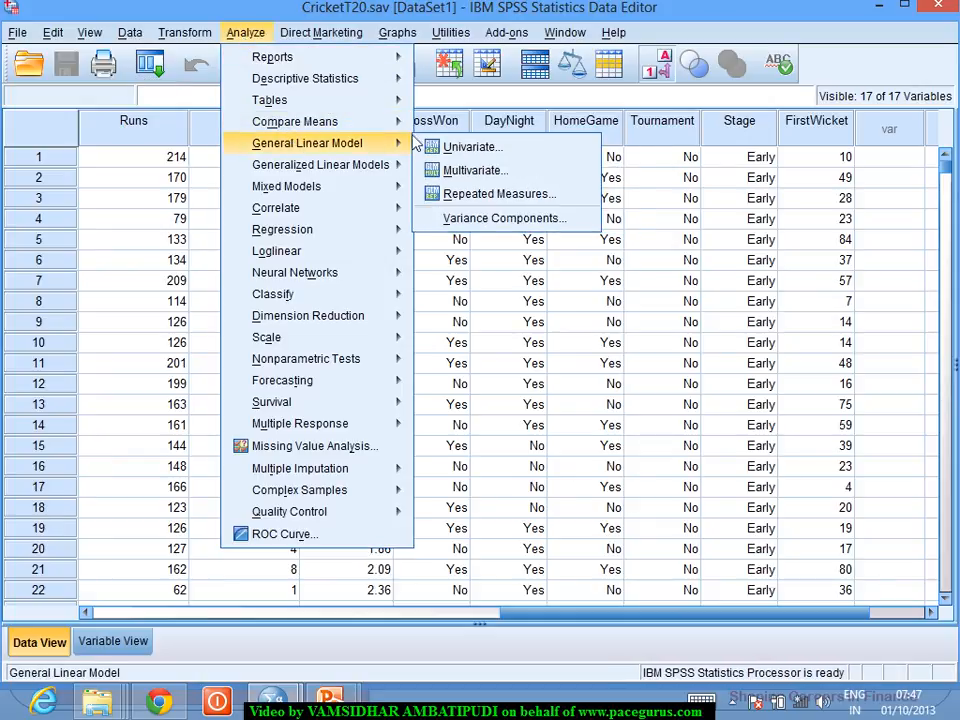
click(439, 150)
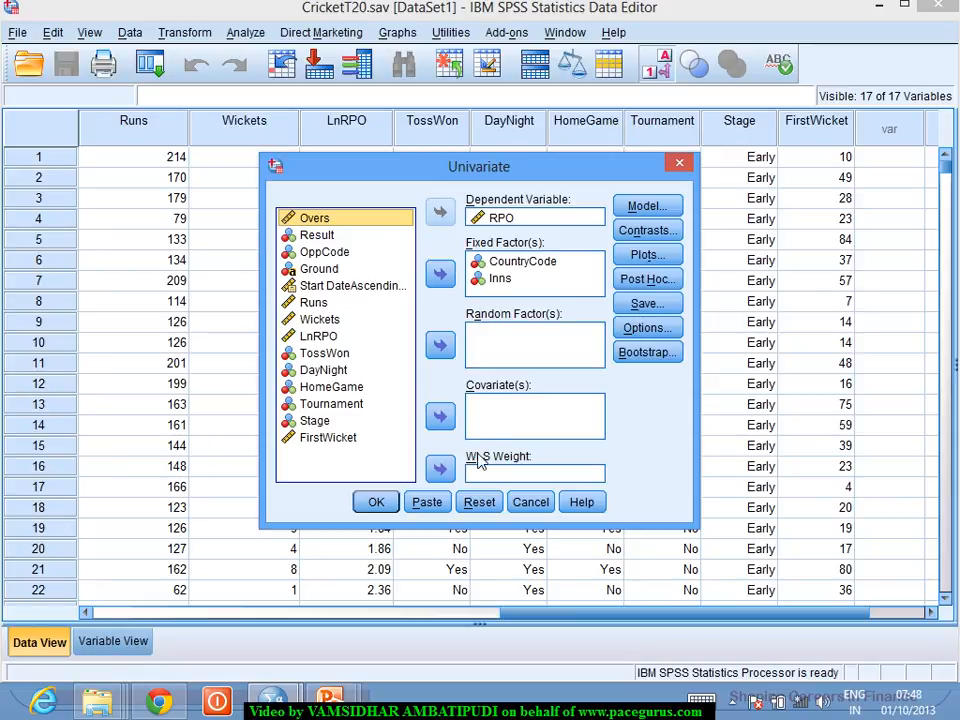
click(479, 501)
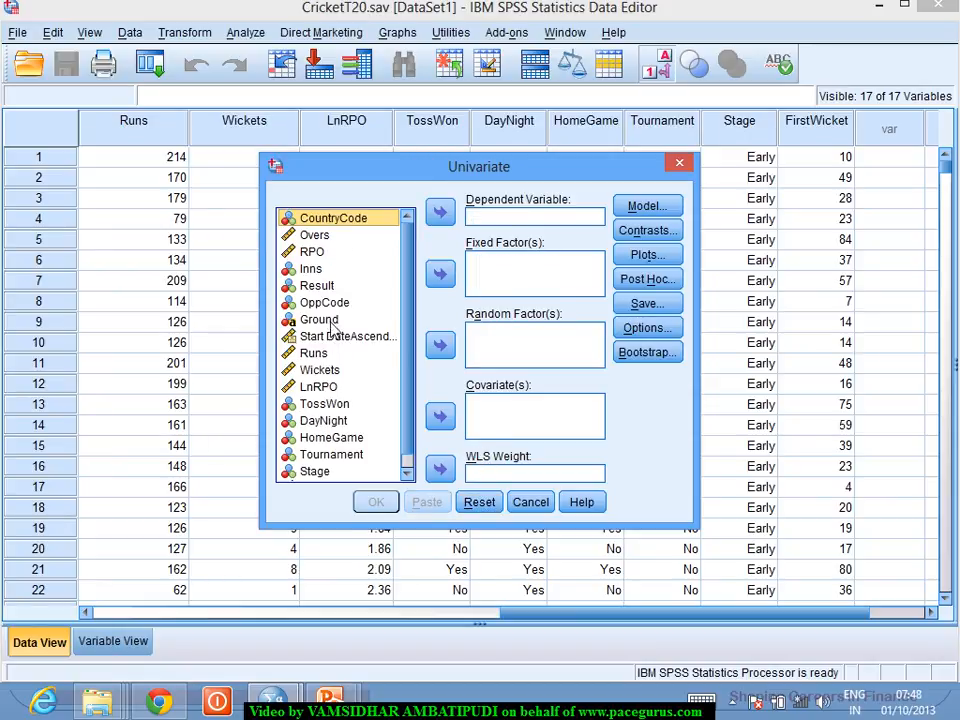
click(311, 251)
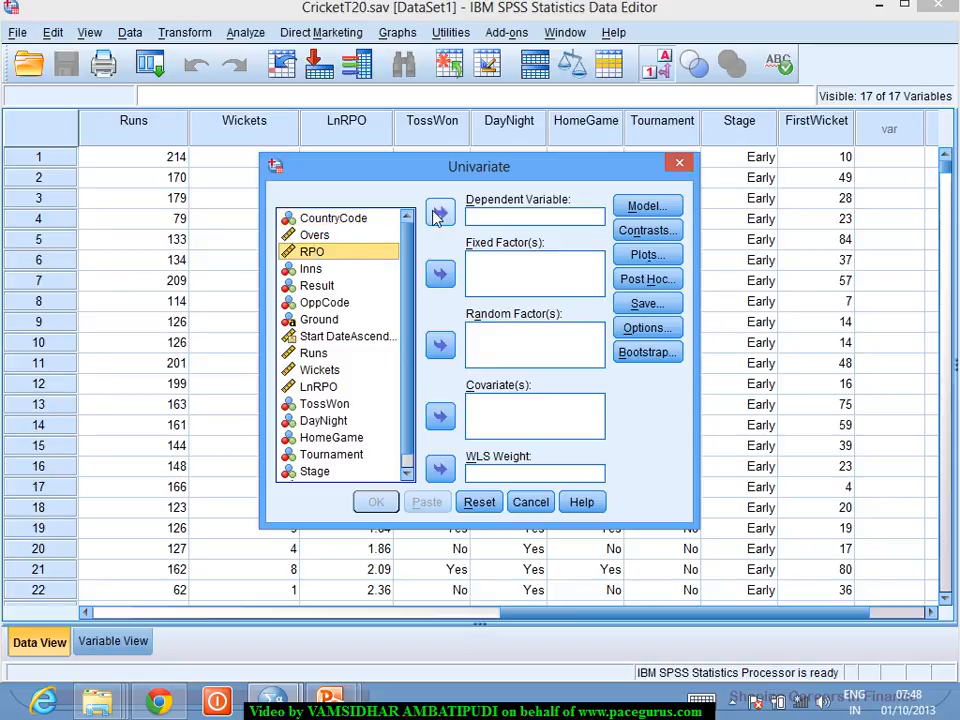
click(439, 214)
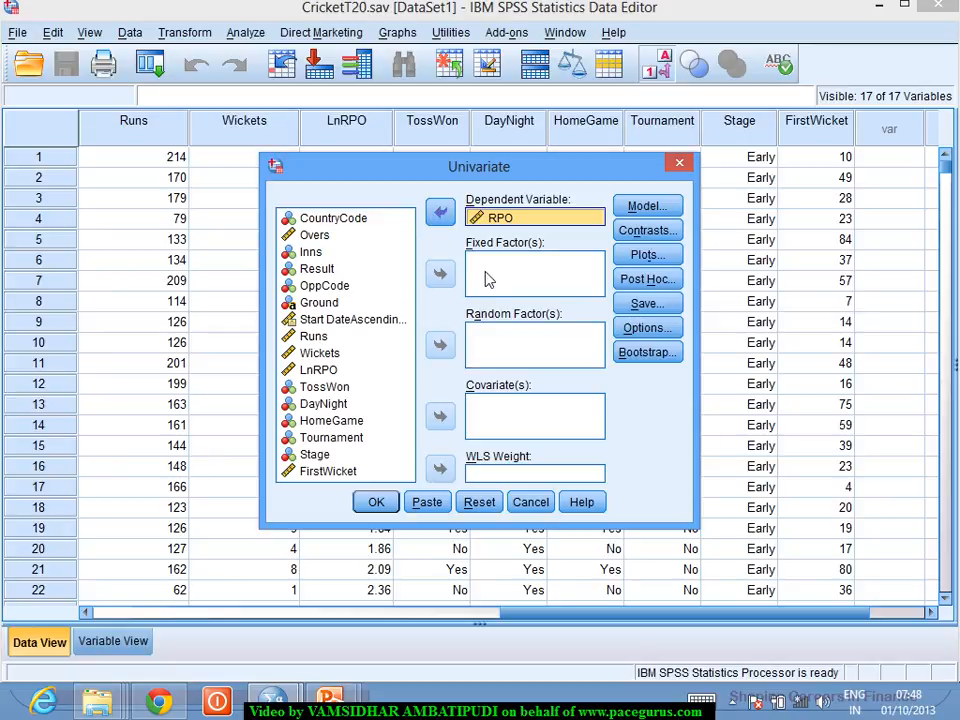
Step: Assign HomeGame as a fixed factor and FirstWicket as a covariate in the univariate model
click(340, 421)
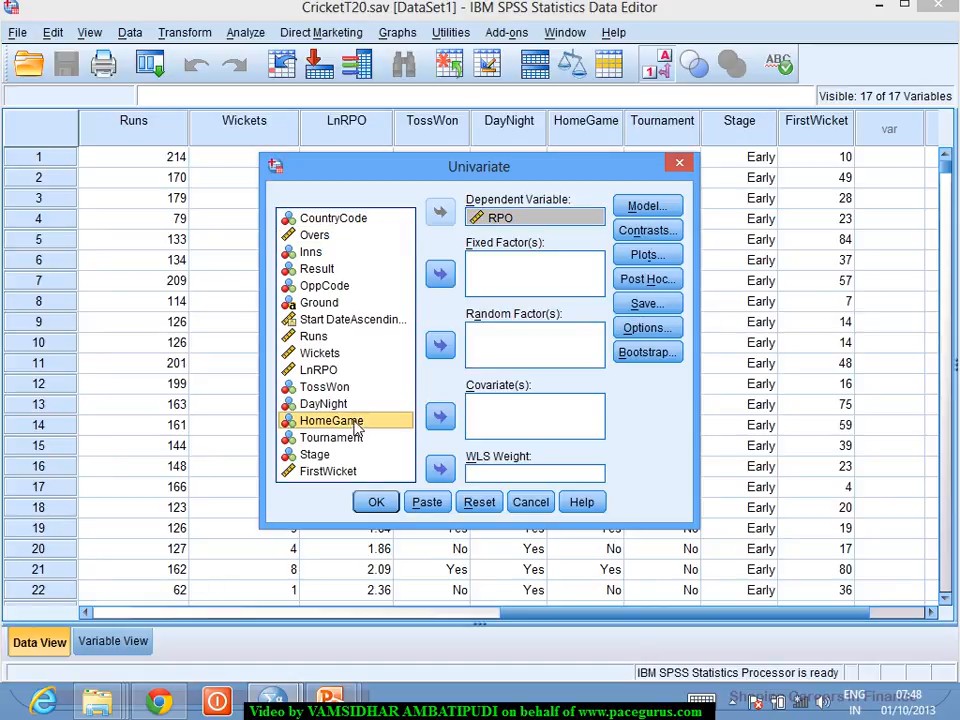
click(440, 273)
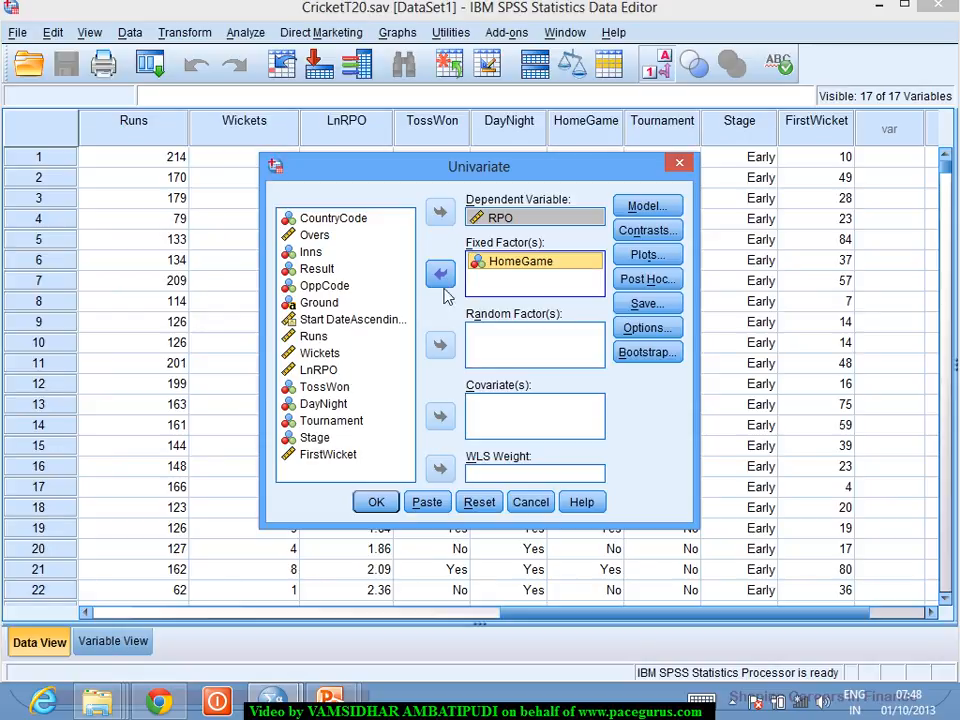
click(345, 457)
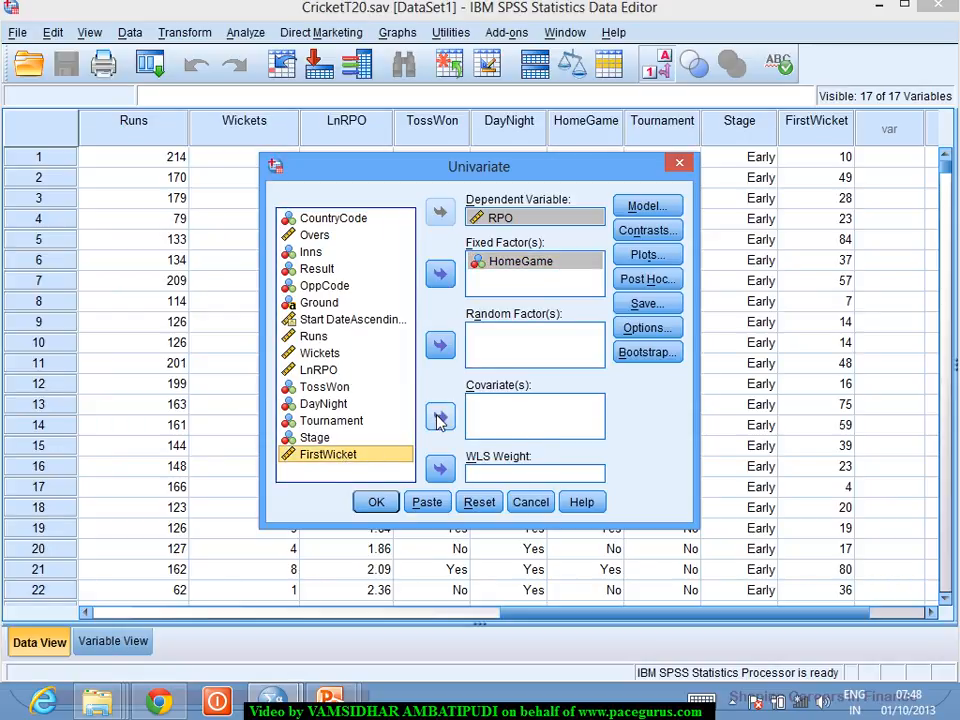
click(440, 418)
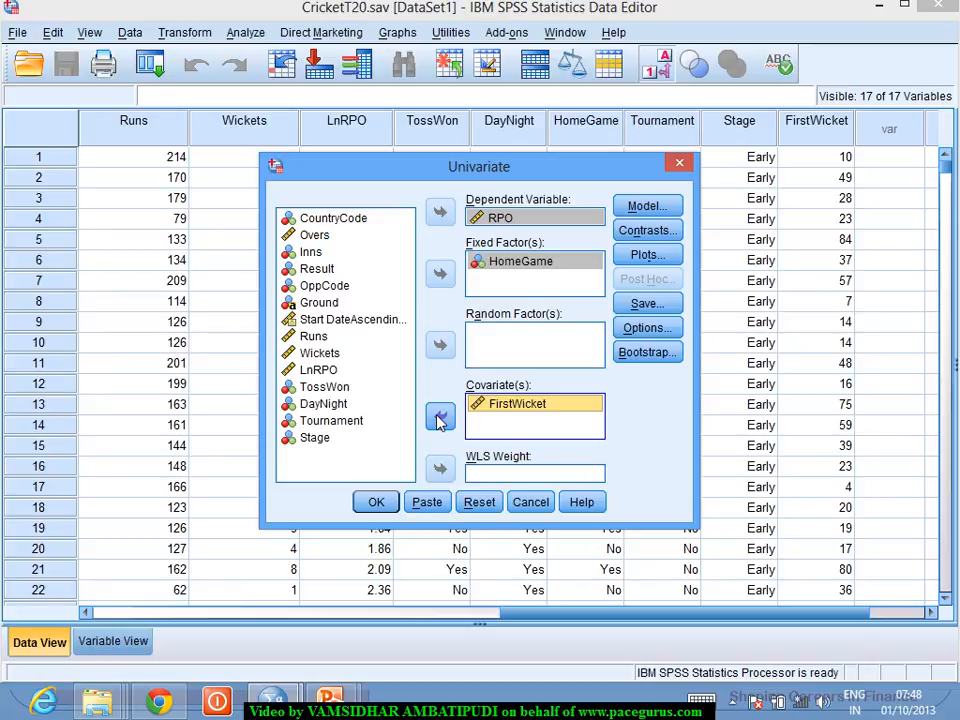
Step: Specify a custom model and add the main effects of HomeGame and FirstWicket
click(638, 210)
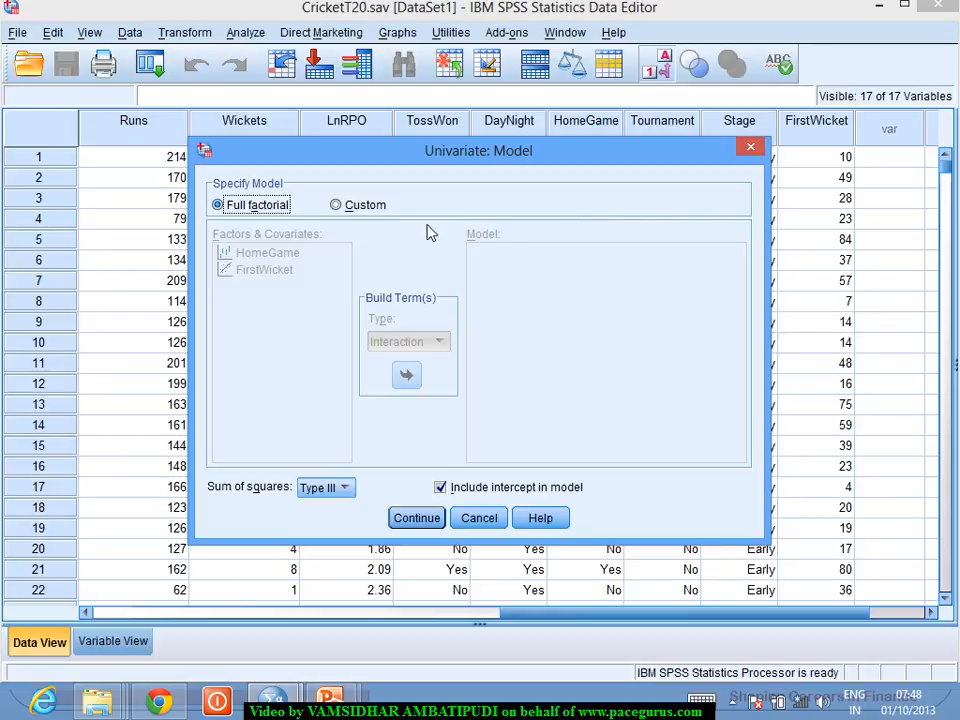
click(336, 205)
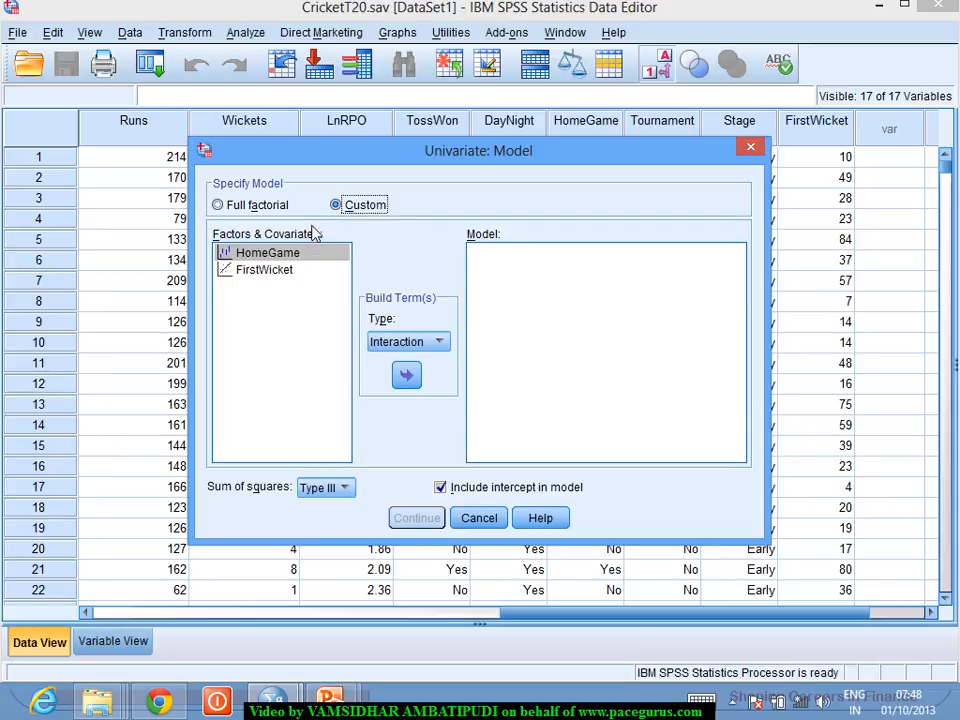
click(295, 256)
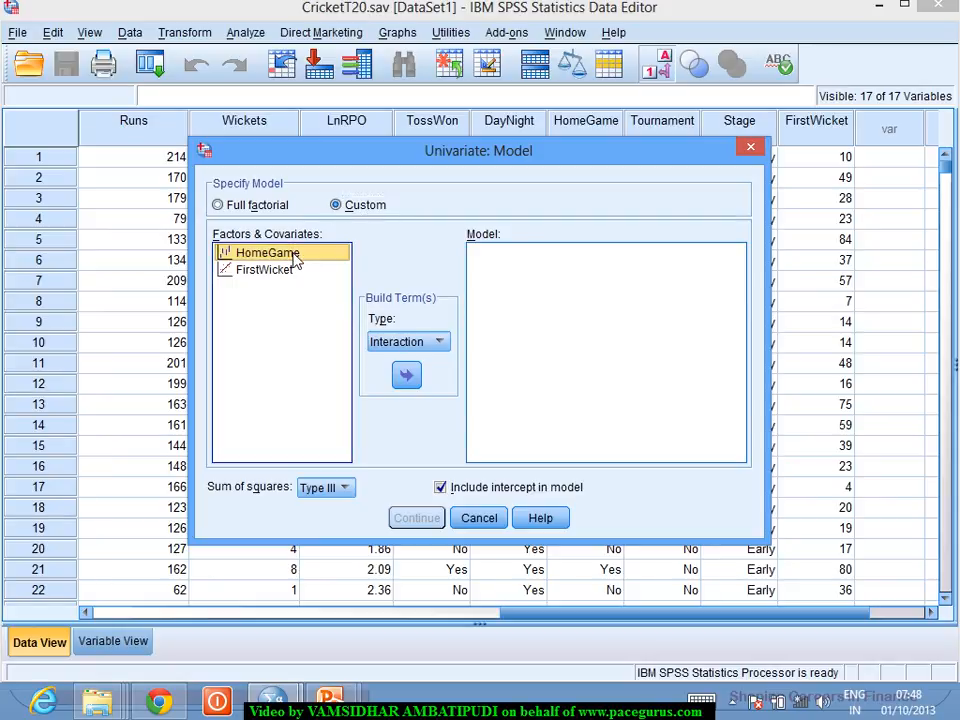
ctrl+click(278, 273)
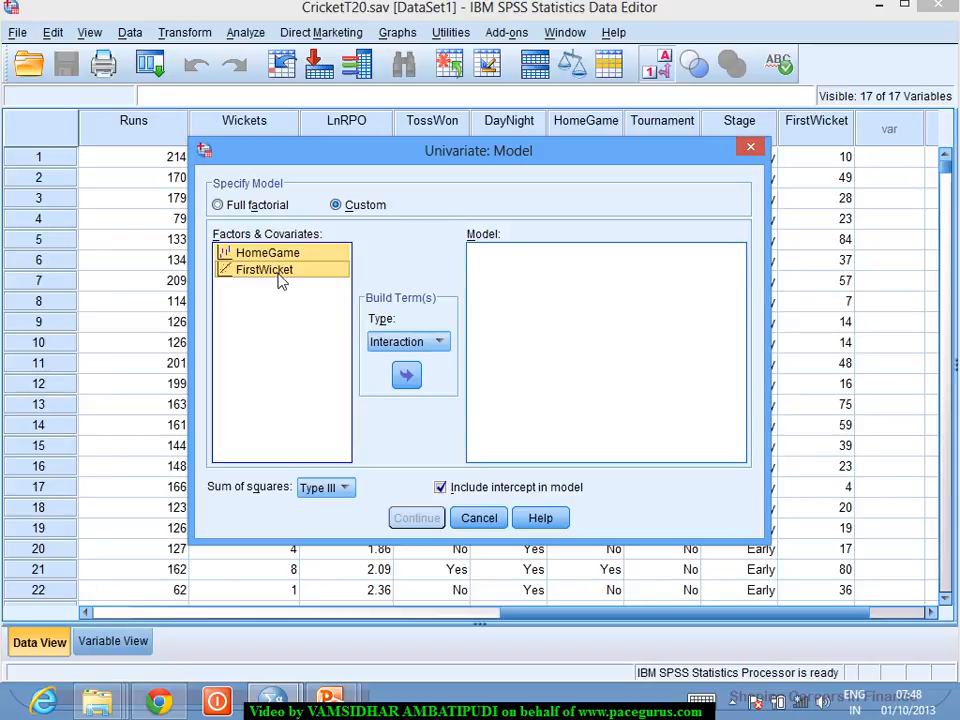
click(441, 342)
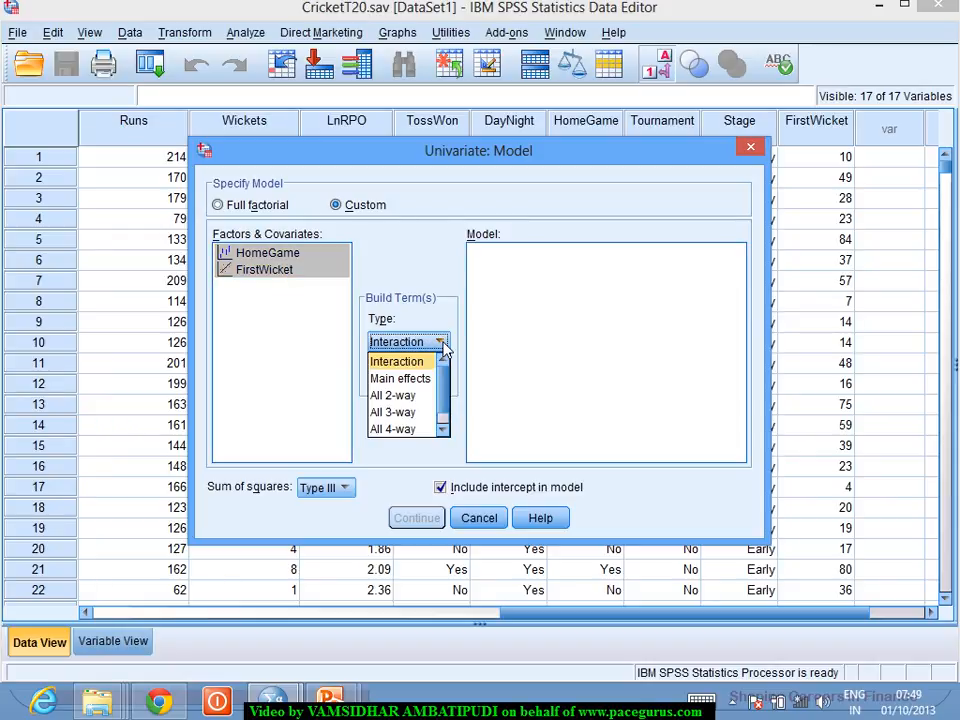
click(415, 379)
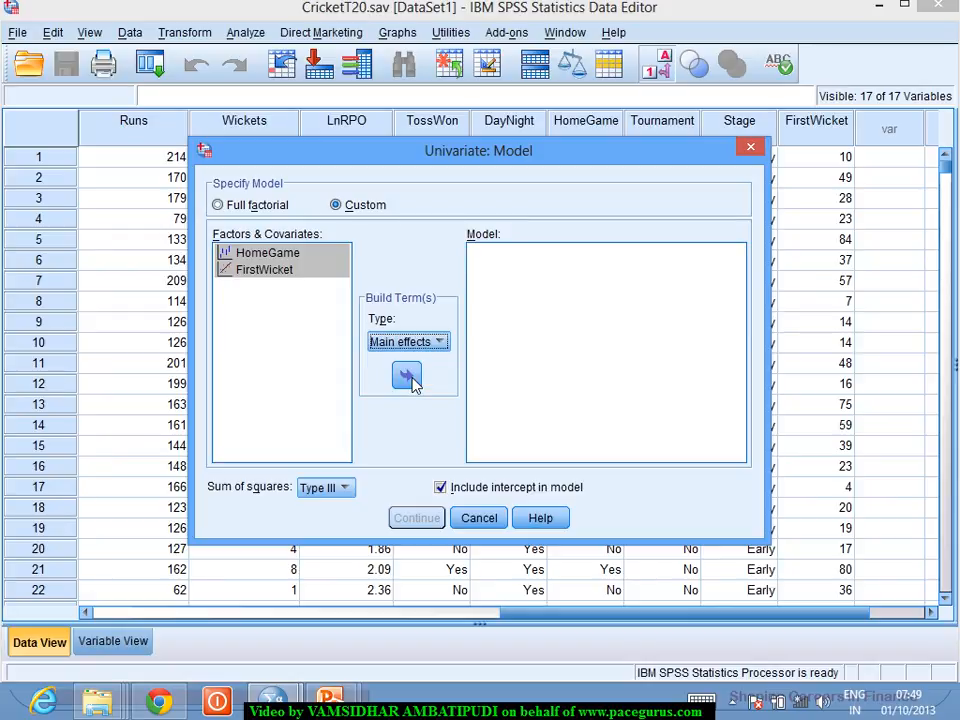
click(407, 378)
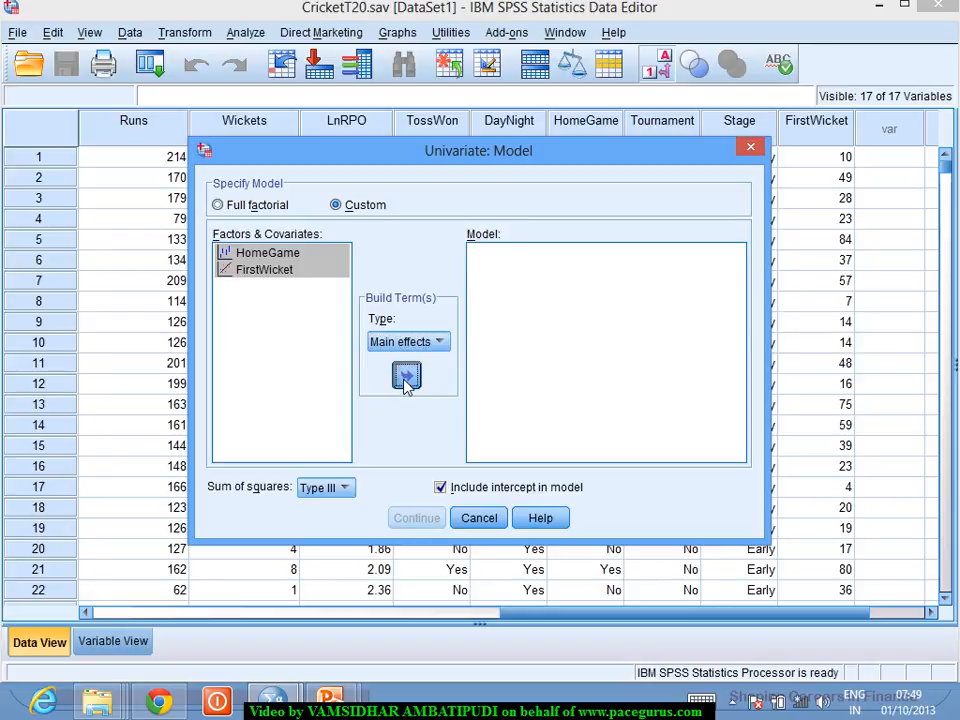
Step: Add the interaction term of HomeGame and FirstWicket to the custom model and accept the model specification
click(275, 330)
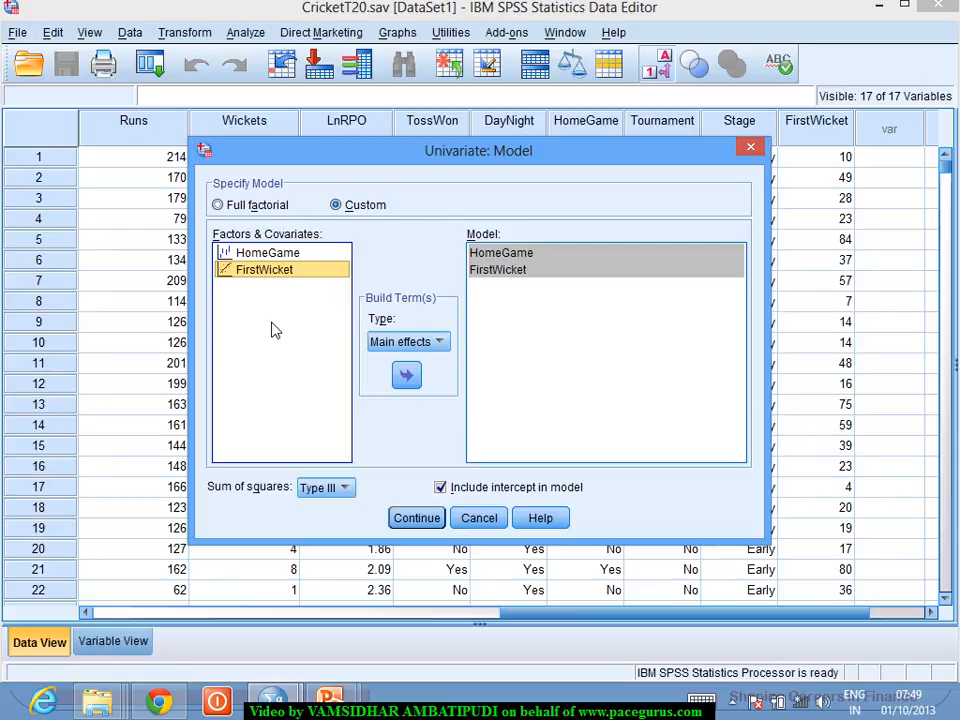
click(268, 254)
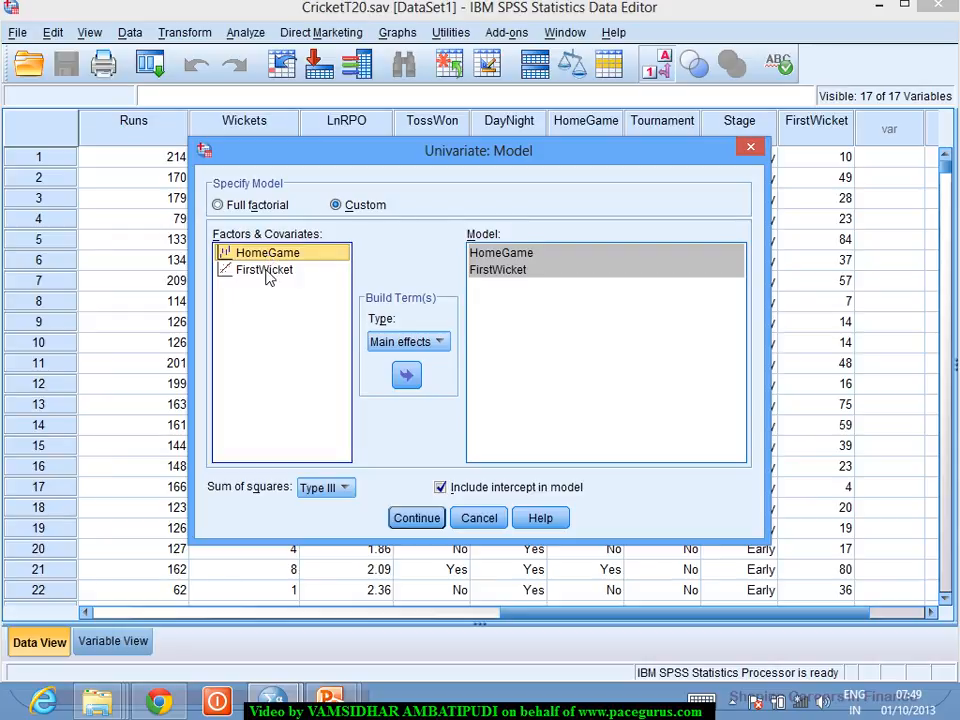
shift+click(267, 274)
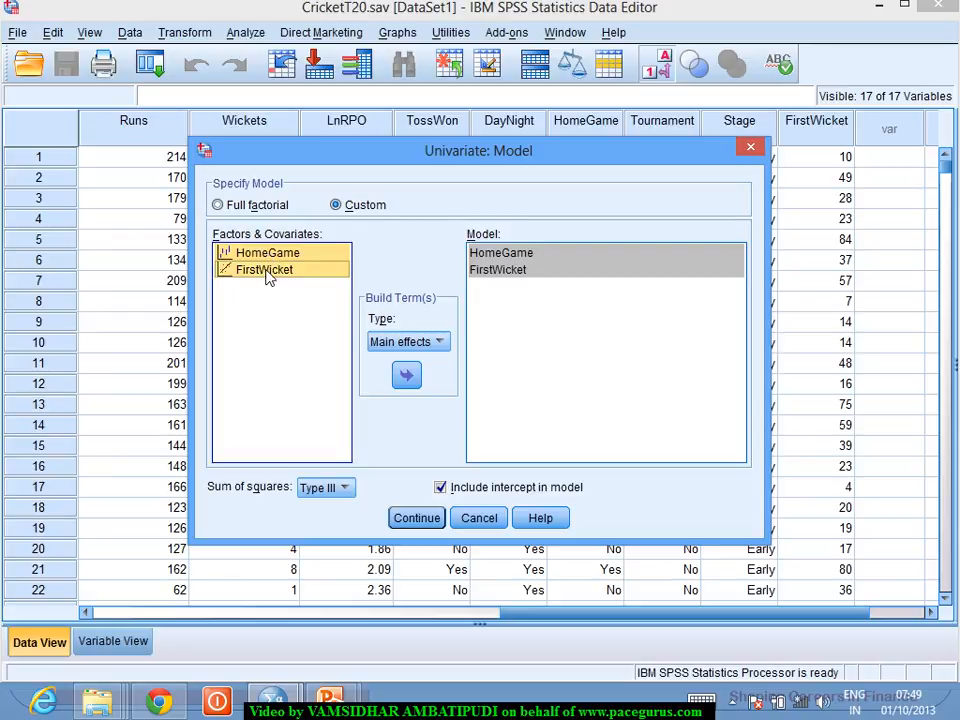
click(437, 340)
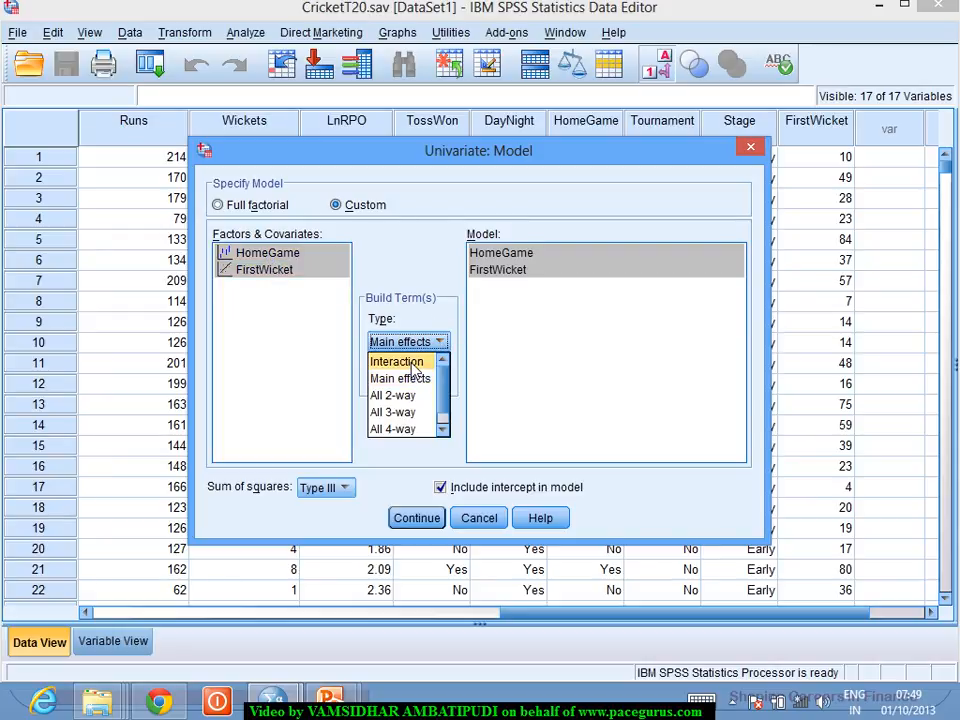
click(412, 363)
click(407, 377)
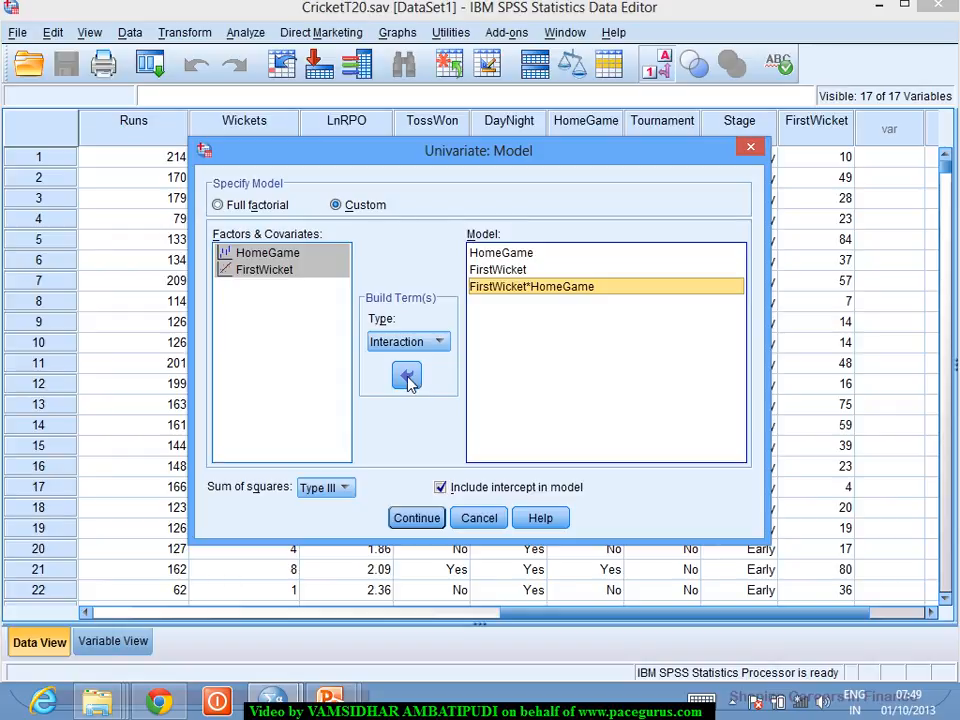
click(416, 519)
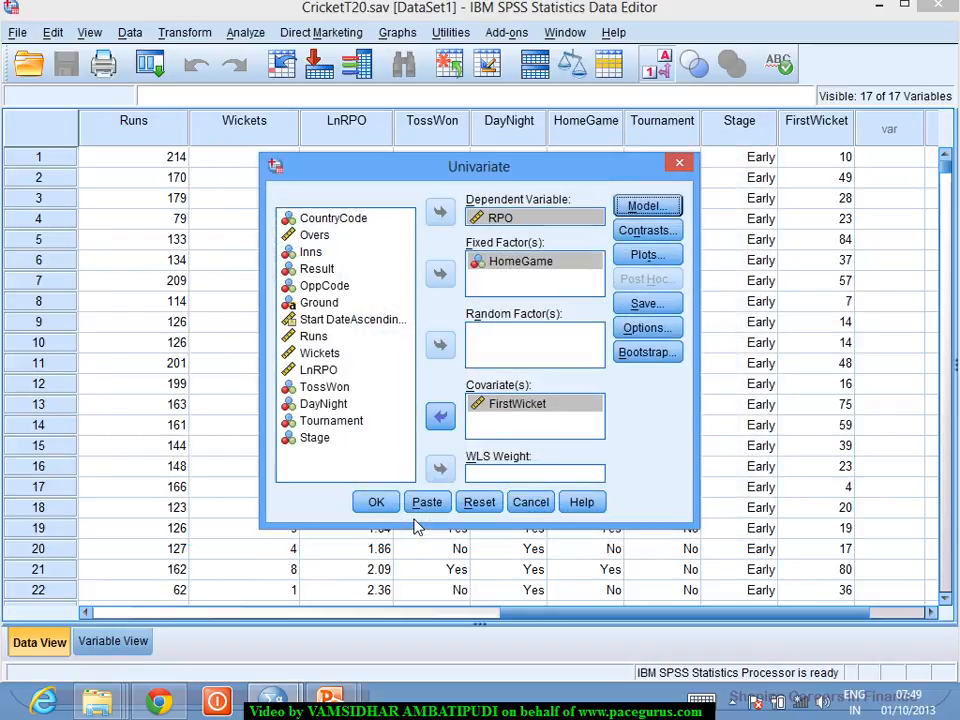
Step: Include estimates of effect size in the output and run the univariate analysis
click(656, 334)
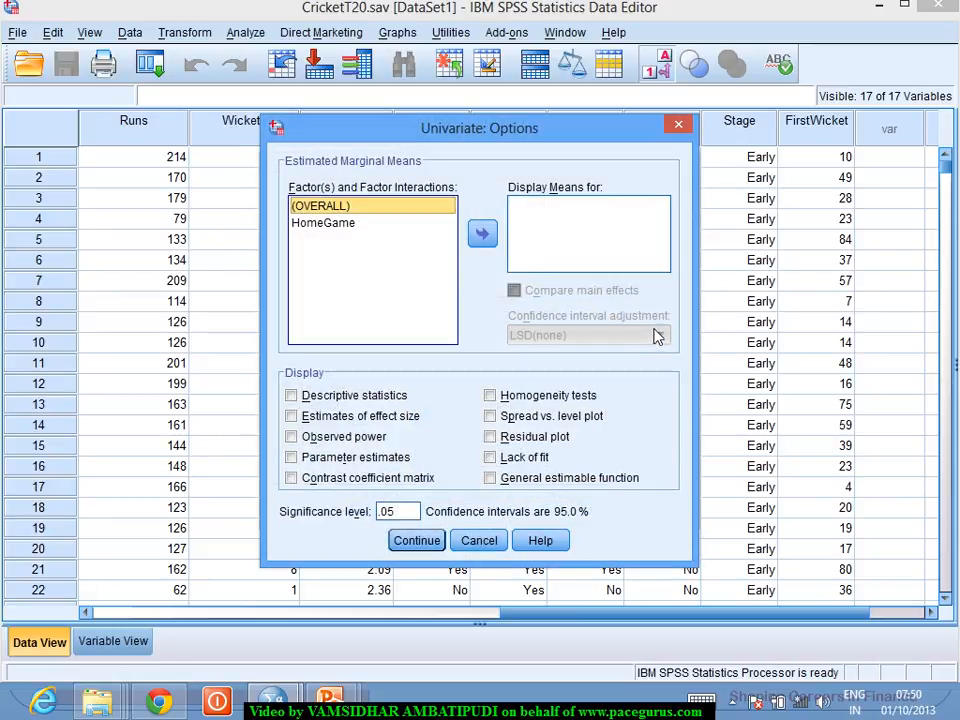
click(313, 417)
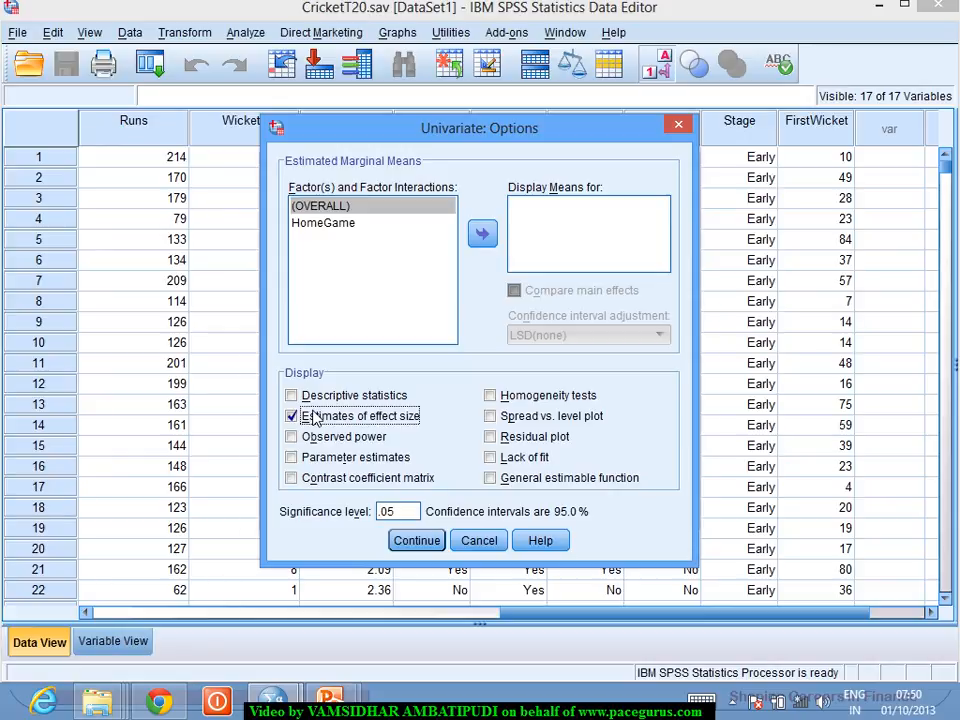
click(416, 541)
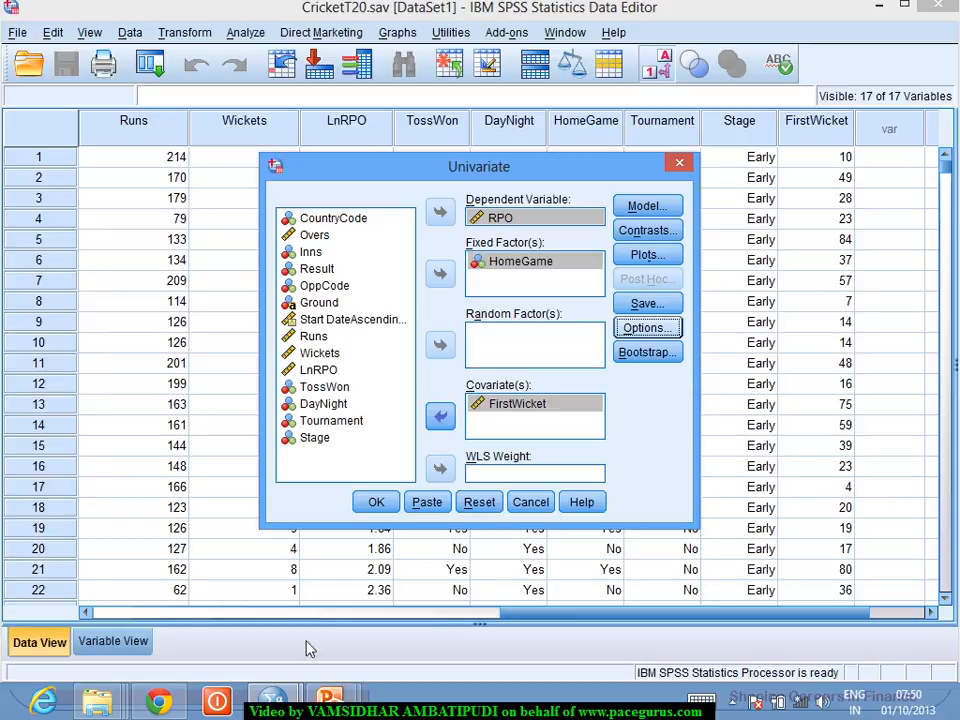
click(390, 506)
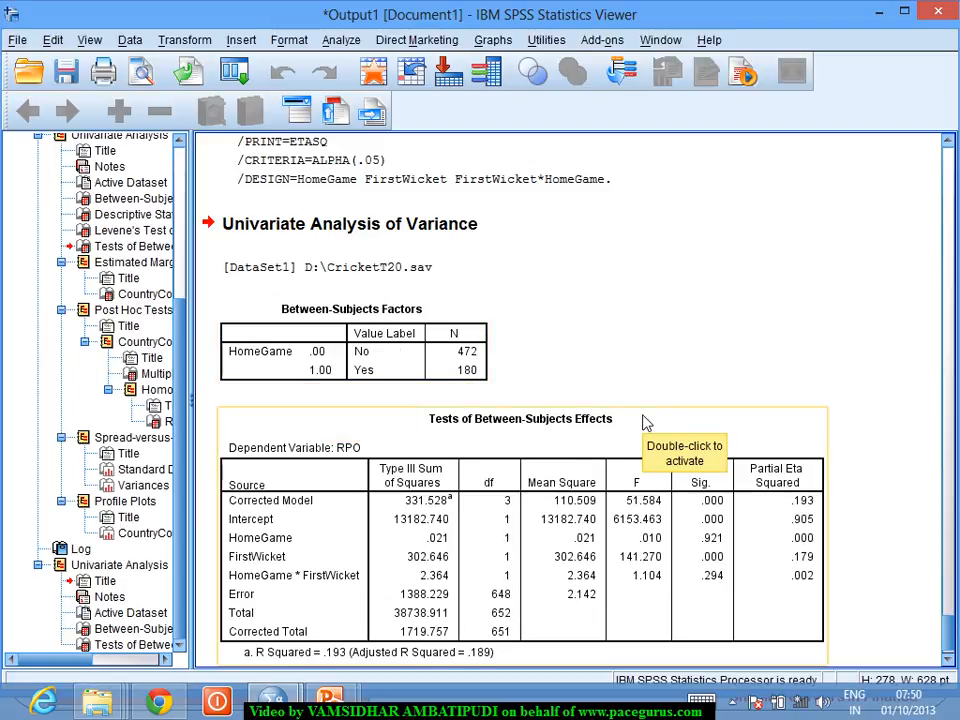
click(947, 661)
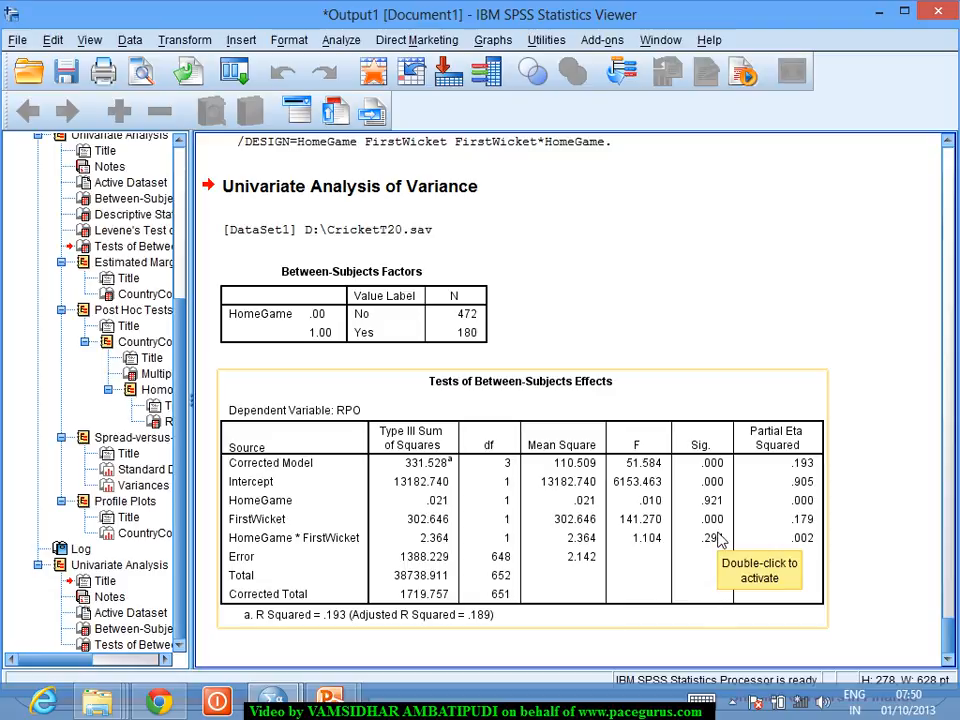
Step: Switch to the PowerPoint slide show and erase all ink annotations from the Key Aspects slide
key(alt+Tab)
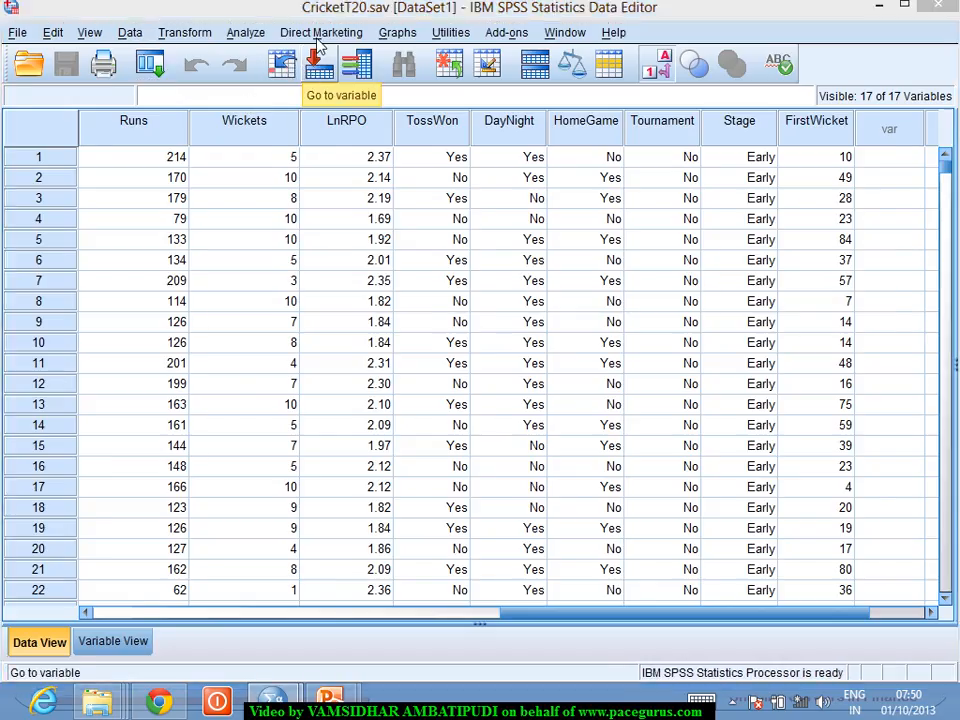
key(alt+Tab)
key(alt+Tab)
key(alt+Tab)
key(alt+Tab)
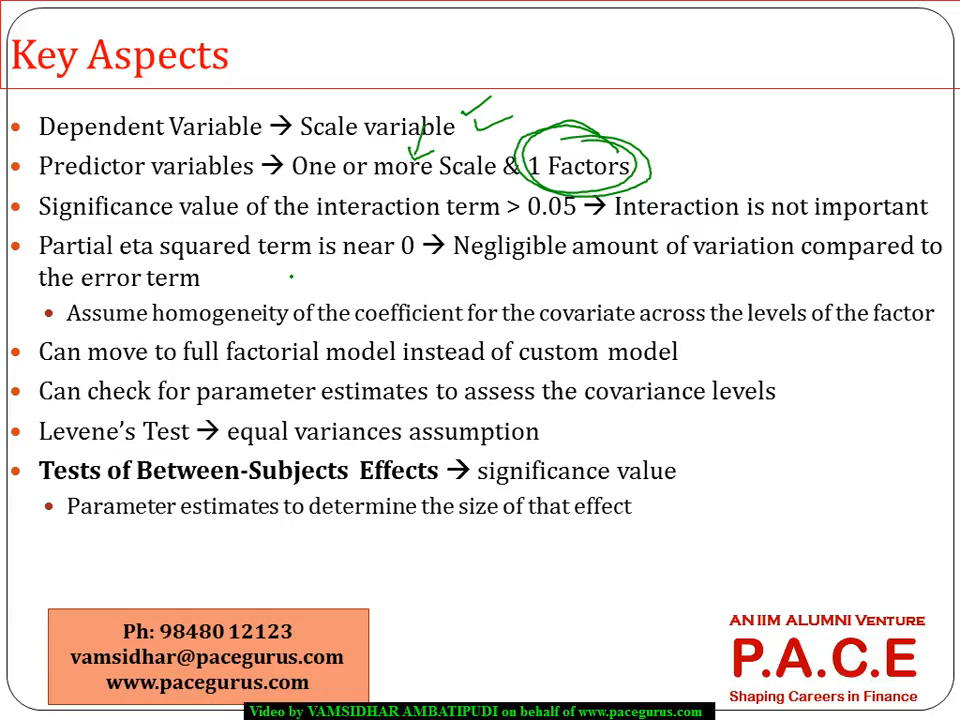
key(e)
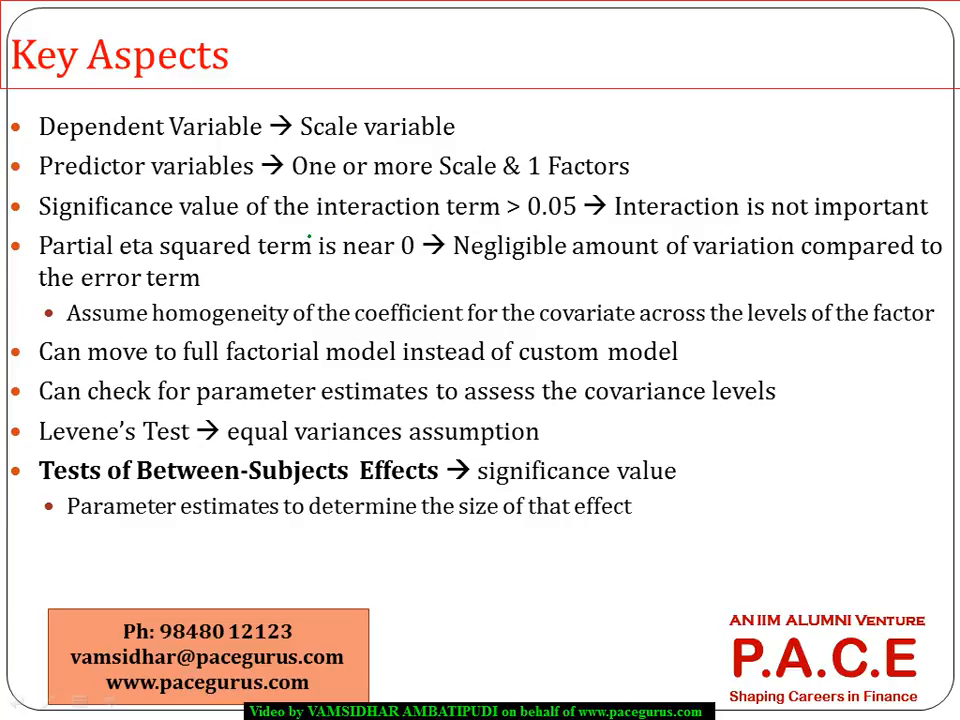
Step: Handwrite "Interaction → SL → 0.294" in ink beside the Key Aspects slide title
drag(396, 60, 382, 88)
drag(401, 79, 415, 89)
mouse_move(426, 66)
mouse_down()
mouse_move(430, 86)
mouse_move(433, 77)
mouse_up()
mouse_move(442, 82)
mouse_down()
mouse_move(468, 74)
mouse_move(506, 86)
mouse_move(530, 82)
mouse_move(535, 70)
mouse_up()
mouse_move(540, 76)
mouse_down()
mouse_move(541, 85)
mouse_move(550, 77)
mouse_up()
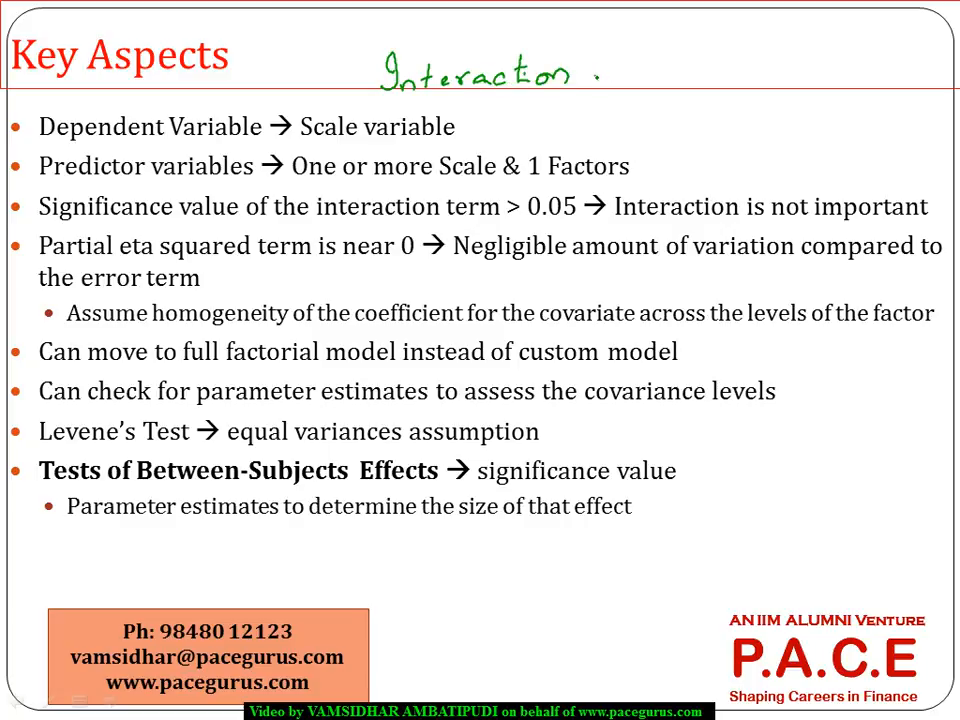
drag(597, 76, 646, 77)
drag(634, 69, 630, 86)
mouse_move(687, 61)
mouse_down()
mouse_move(672, 82)
mouse_move(768, 74)
mouse_move(765, 83)
mouse_up()
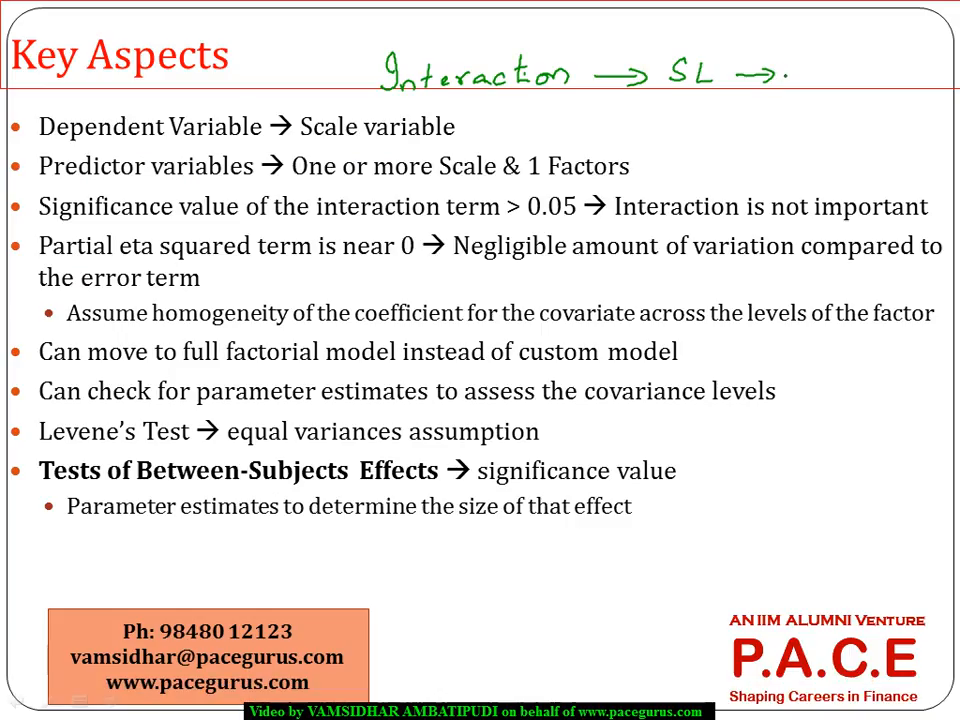
drag(790, 64, 899, 85)
click(823, 73)
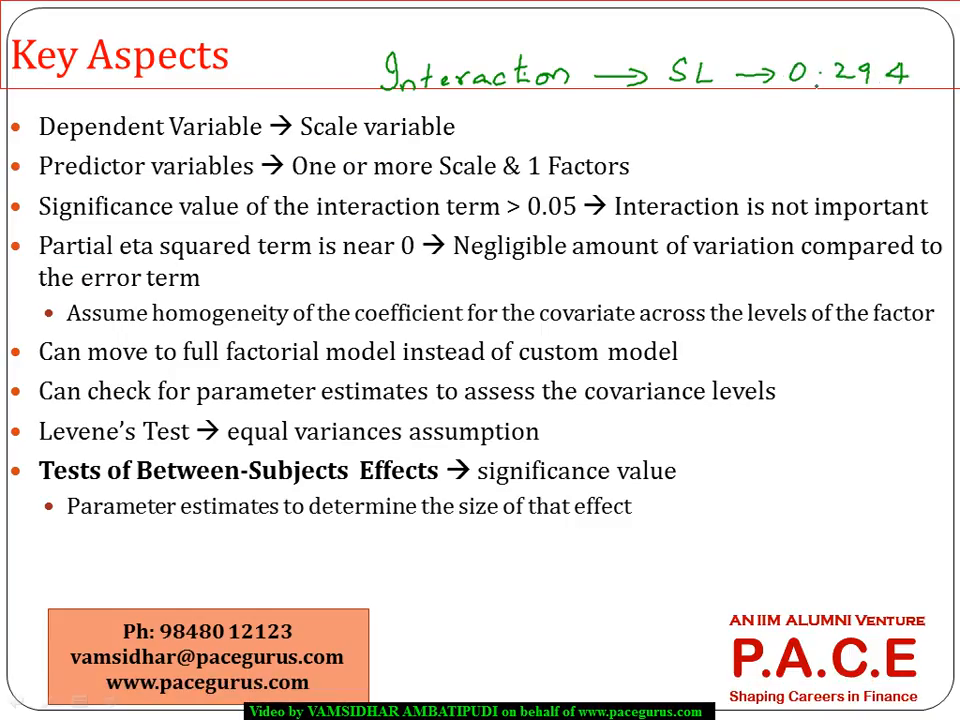
Step: Continue the ink note below with "> 0.05 → Interaction not" and its closing word, and switch back to the SPSS output
mouse_move(522, 104)
mouse_down()
mouse_move(523, 128)
mouse_move(560, 108)
mouse_move(608, 112)
mouse_move(625, 128)
mouse_move(640, 110)
mouse_up()
click(588, 120)
drag(656, 122, 695, 122)
mouse_move(686, 114)
mouse_down()
mouse_move(694, 132)
mouse_move(733, 136)
mouse_move(806, 120)
mouse_move(825, 128)
mouse_up()
click(796, 124)
mouse_move(843, 104)
mouse_down()
mouse_move(845, 130)
mouse_move(850, 115)
mouse_move(885, 130)
mouse_move(920, 130)
mouse_move(940, 116)
mouse_move(943, 133)
mouse_up()
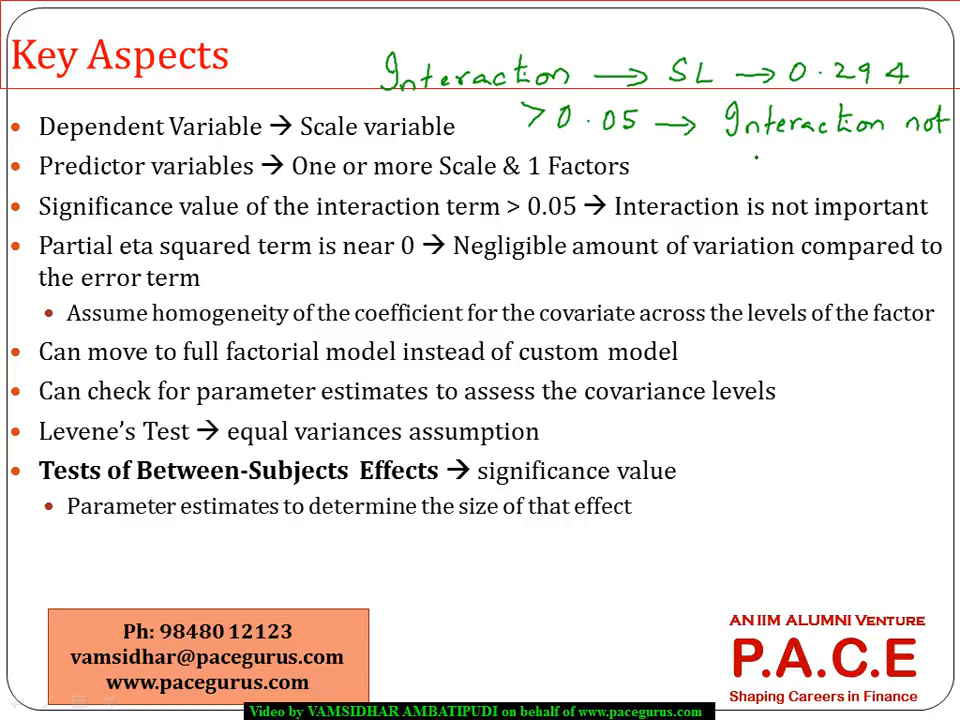
mouse_move(764, 158)
mouse_down()
mouse_move(790, 164)
mouse_move(796, 182)
mouse_move(814, 160)
mouse_move(880, 168)
mouse_move(883, 151)
mouse_up()
key(alt+Tab)
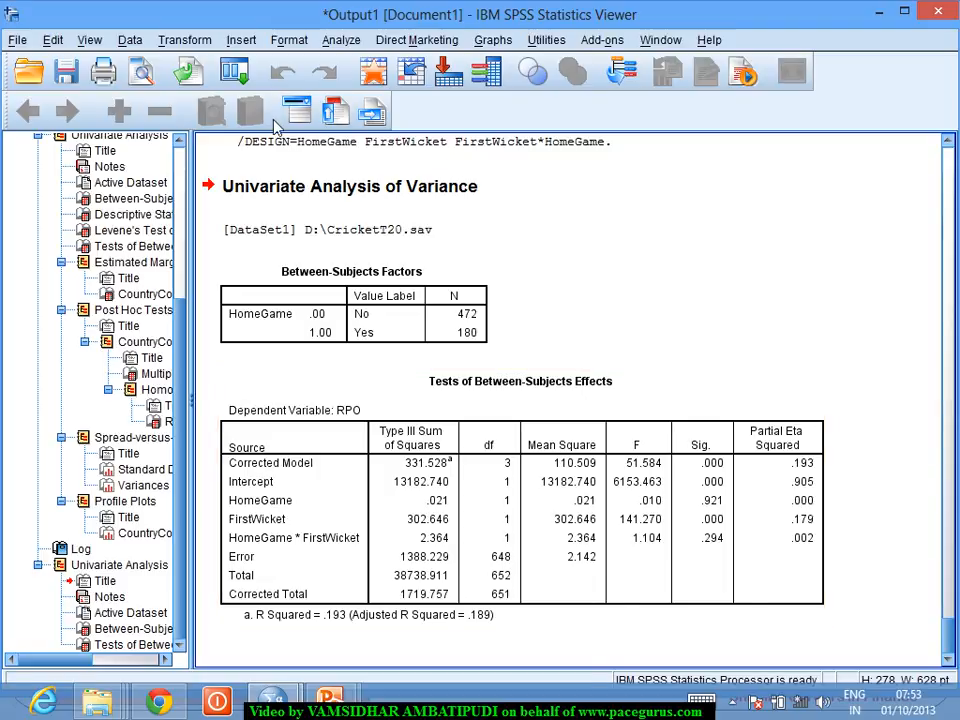
Step: Reopen the Univariate analysis setup and switch its model from custom to full factorial
click(234, 72)
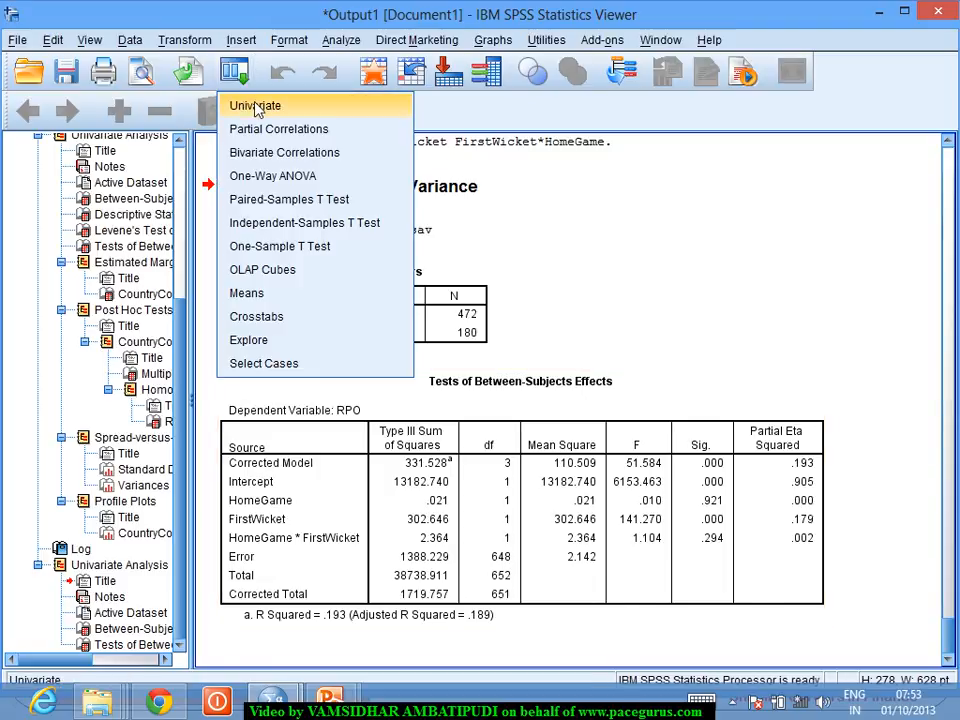
click(256, 106)
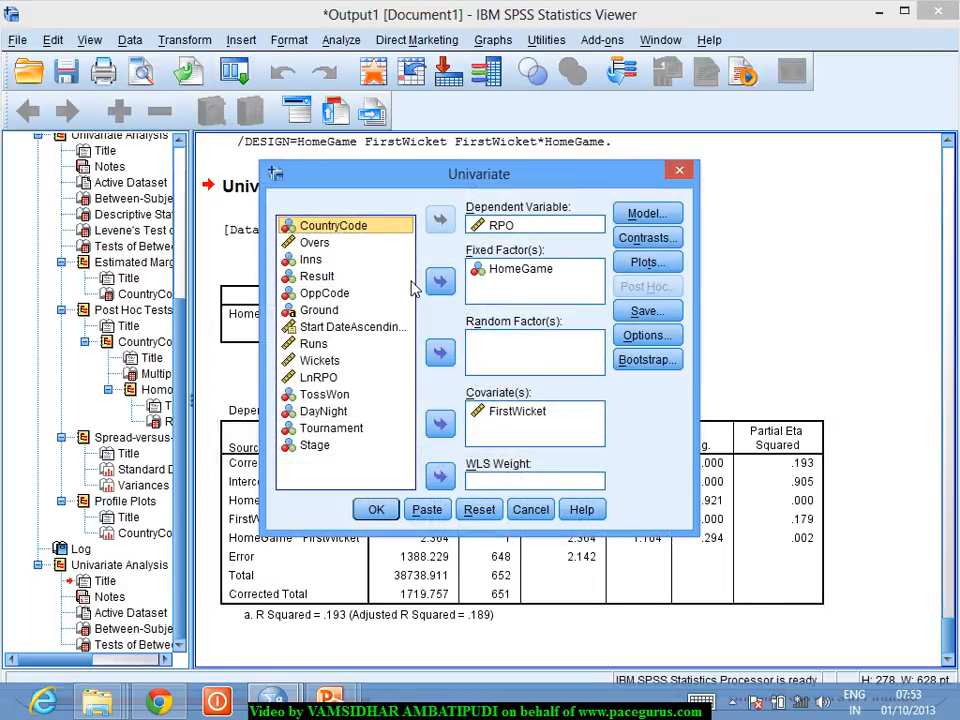
click(645, 215)
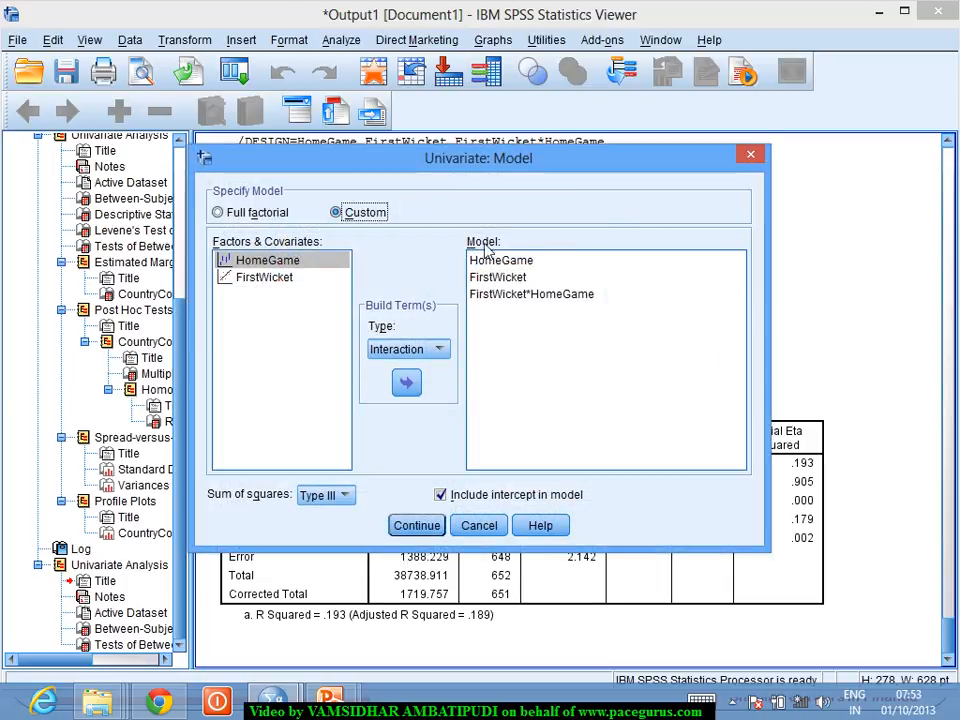
click(228, 214)
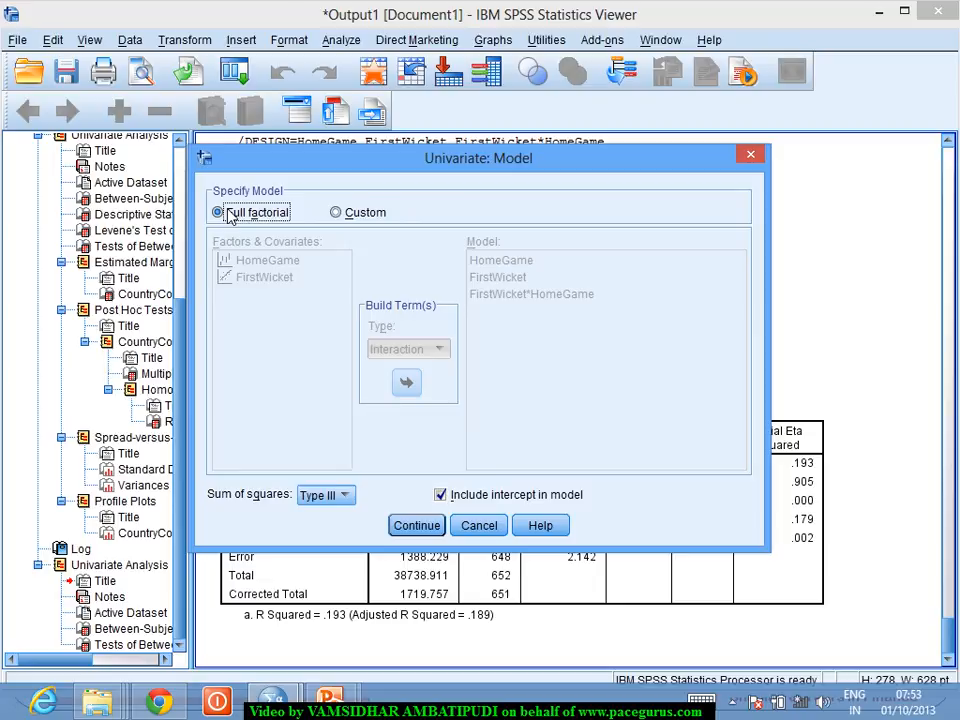
click(415, 526)
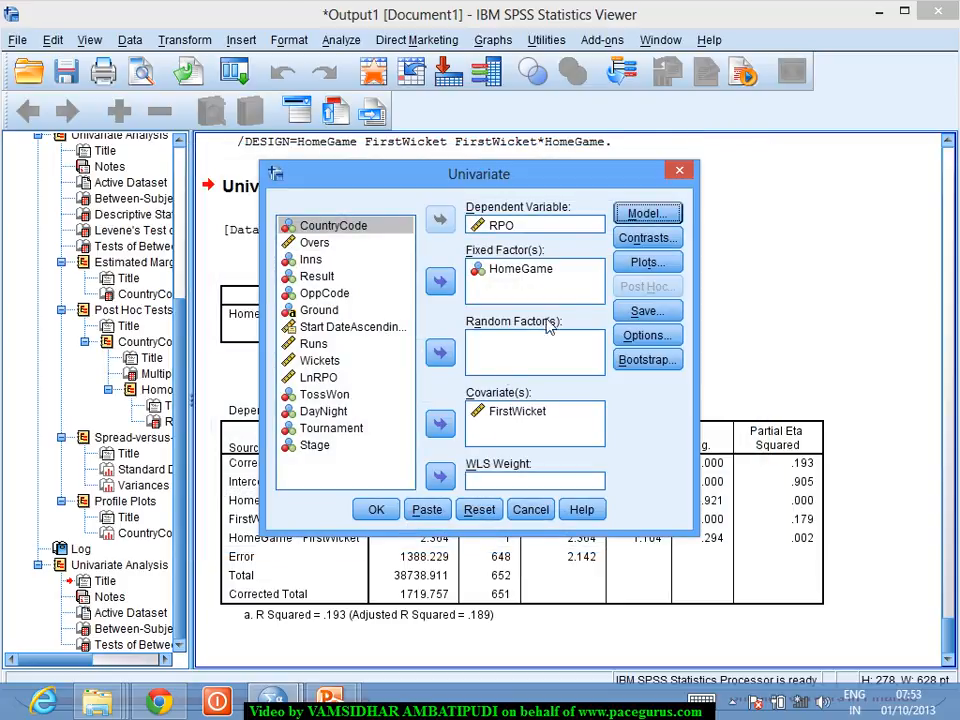
Step: Add descriptive statistics, homogeneity tests, spread vs. level plot and parameter estimates to the analysis output, and run the univariate analysis
click(647, 336)
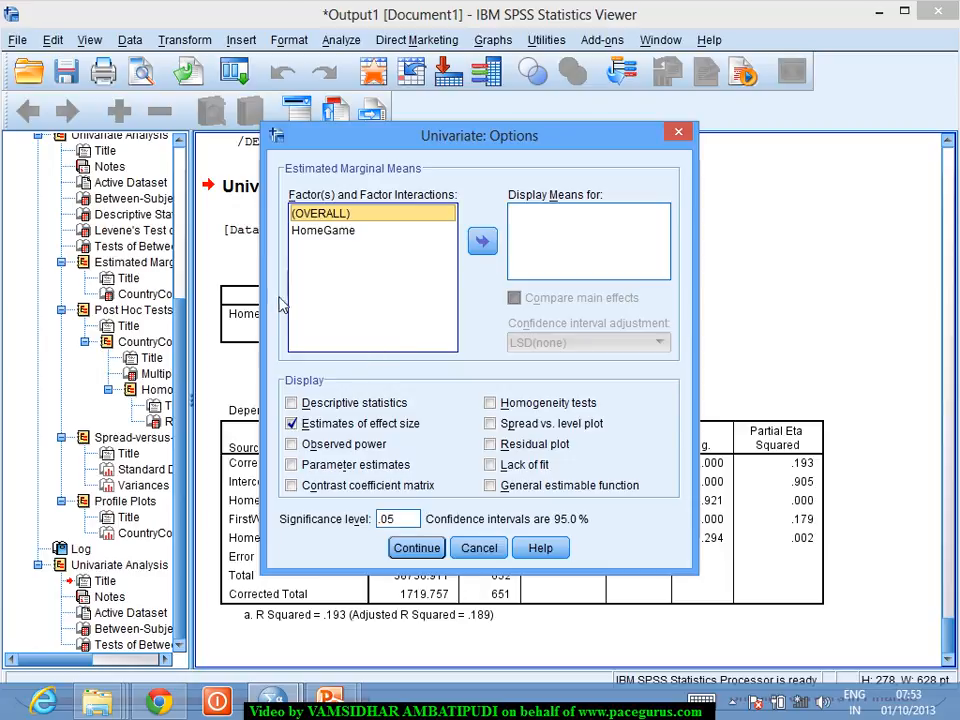
click(312, 404)
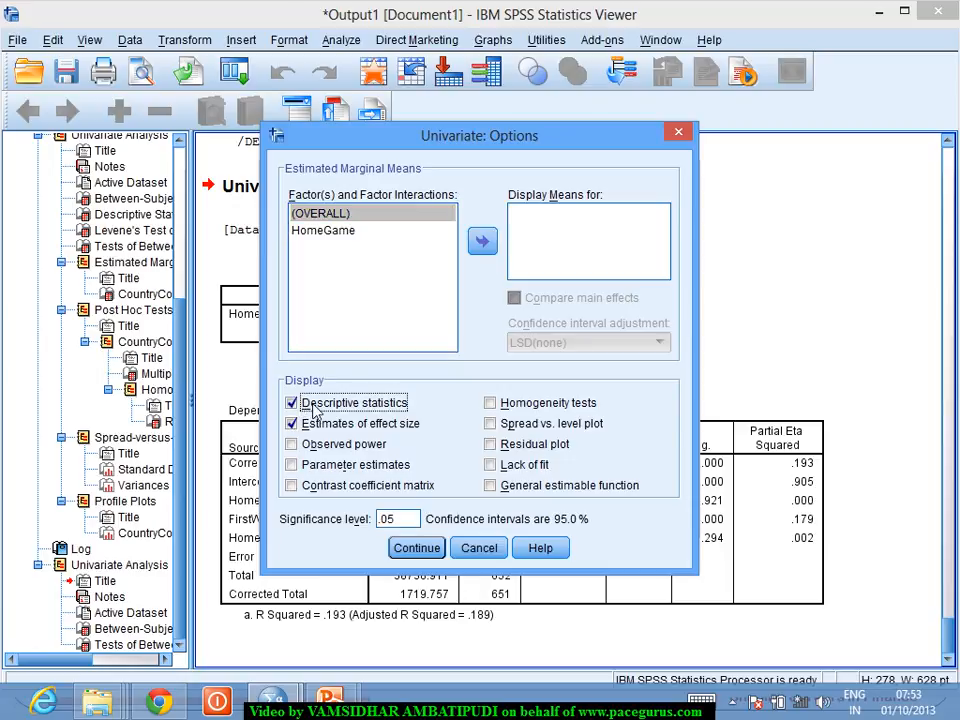
click(490, 403)
click(491, 424)
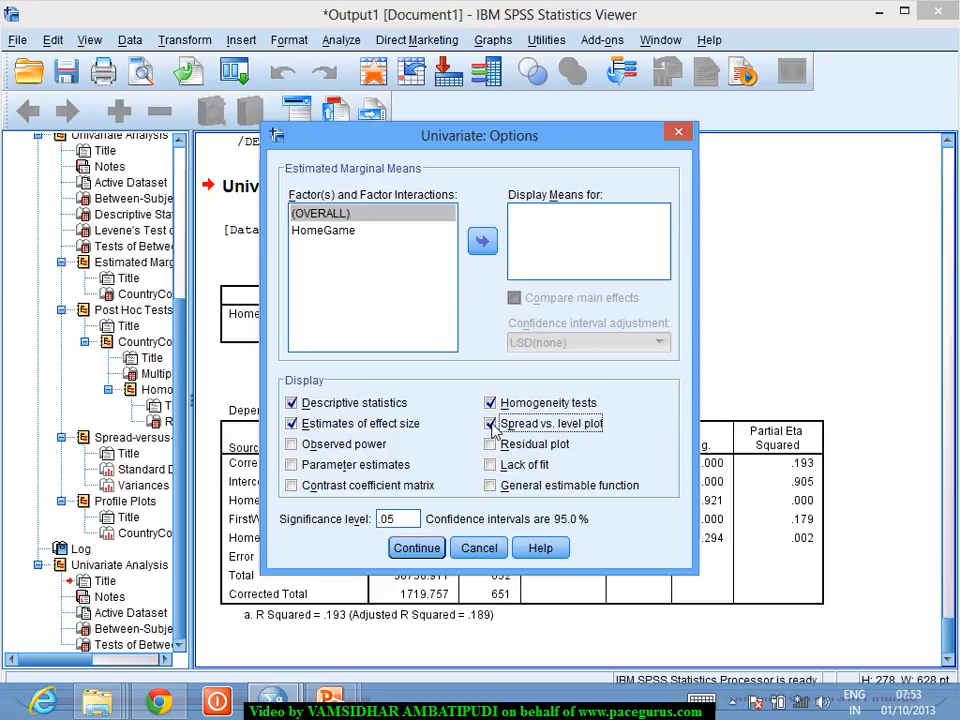
click(291, 465)
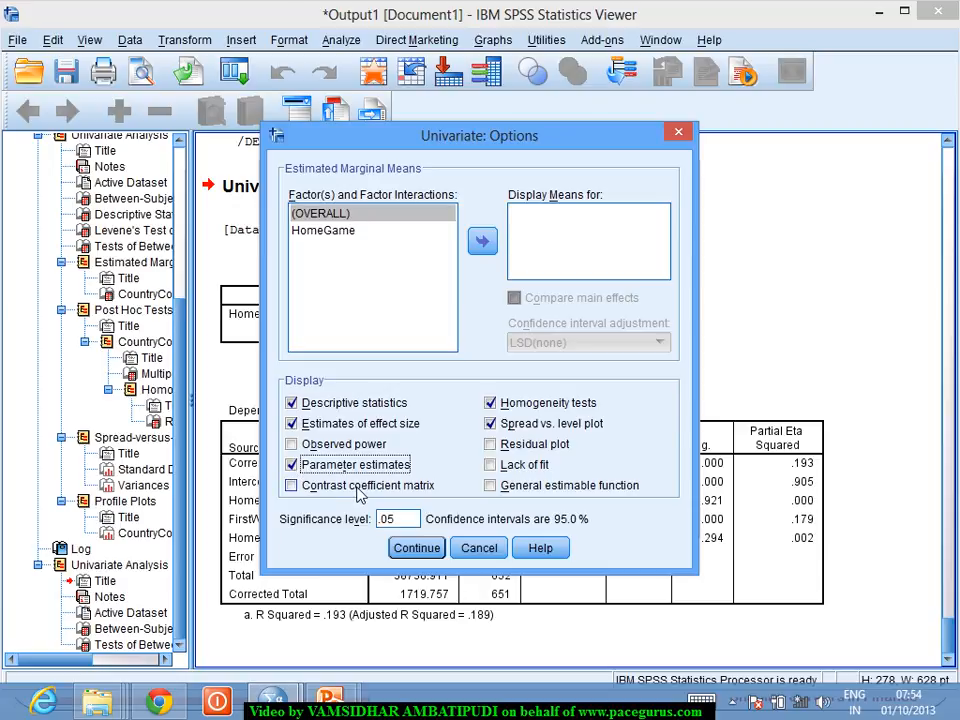
click(402, 547)
click(377, 509)
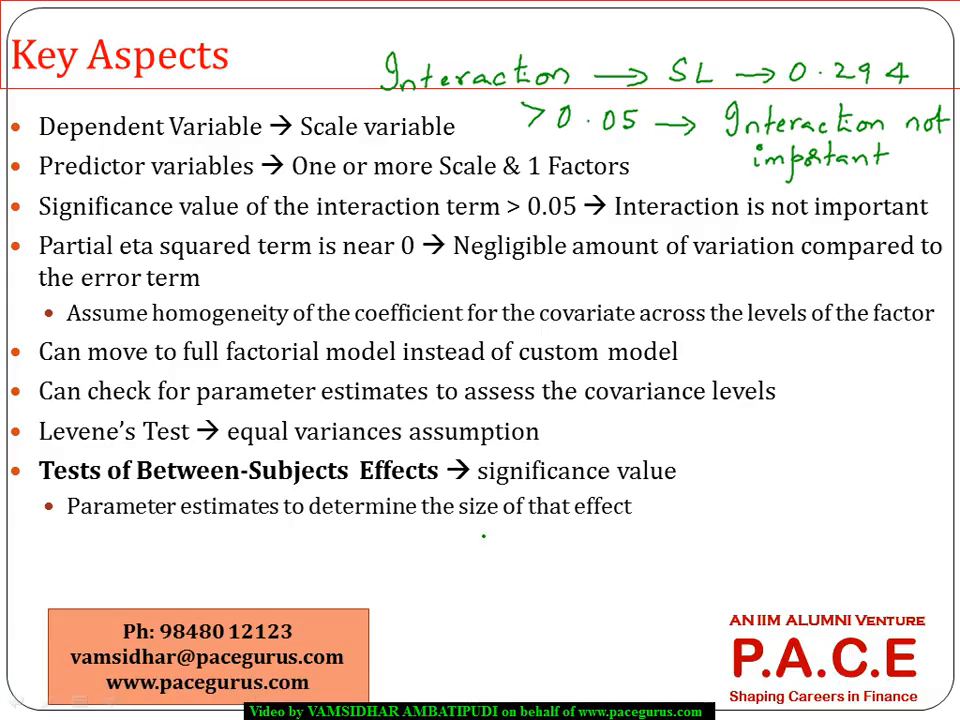
Step: Erase the ink on the Key Aspects slide and handwrite "0.128 > 0.05 → Variances are uniform" beside the first two bullets
key(e)
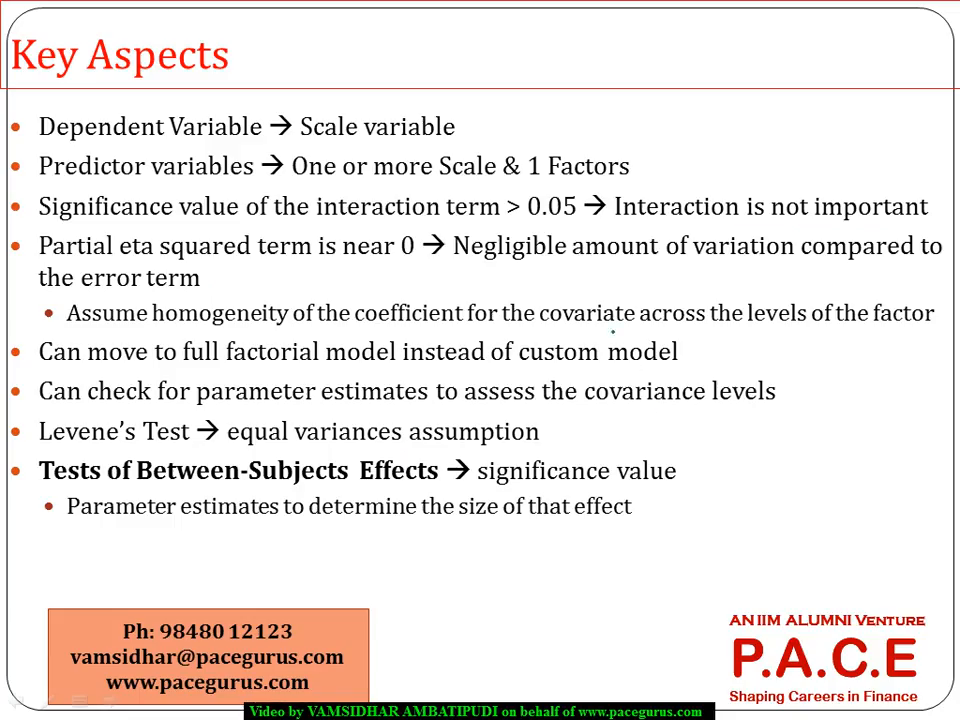
mouse_move(651, 109)
mouse_down()
mouse_move(698, 128)
mouse_move(718, 110)
mouse_move(752, 128)
mouse_move(838, 112)
mouse_move(852, 124)
mouse_move(862, 99)
mouse_up()
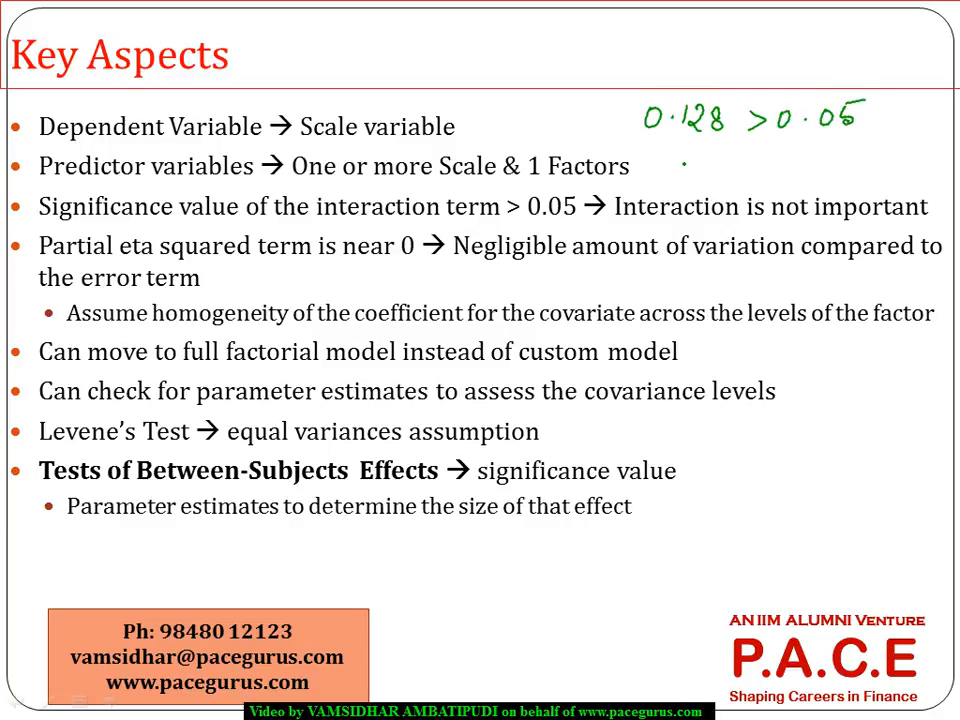
drag(676, 168, 706, 168)
mouse_move(743, 157)
mouse_down()
mouse_move(790, 170)
mouse_move(940, 170)
mouse_up()
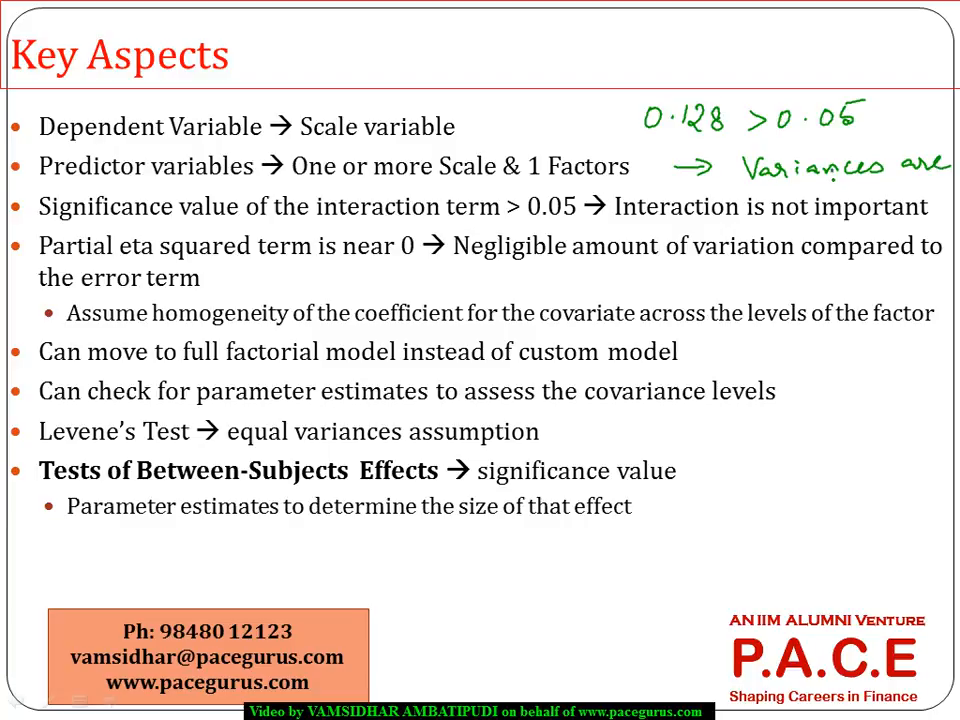
mouse_move(846, 178)
mouse_down()
mouse_move(852, 188)
mouse_move(930, 190)
mouse_up()
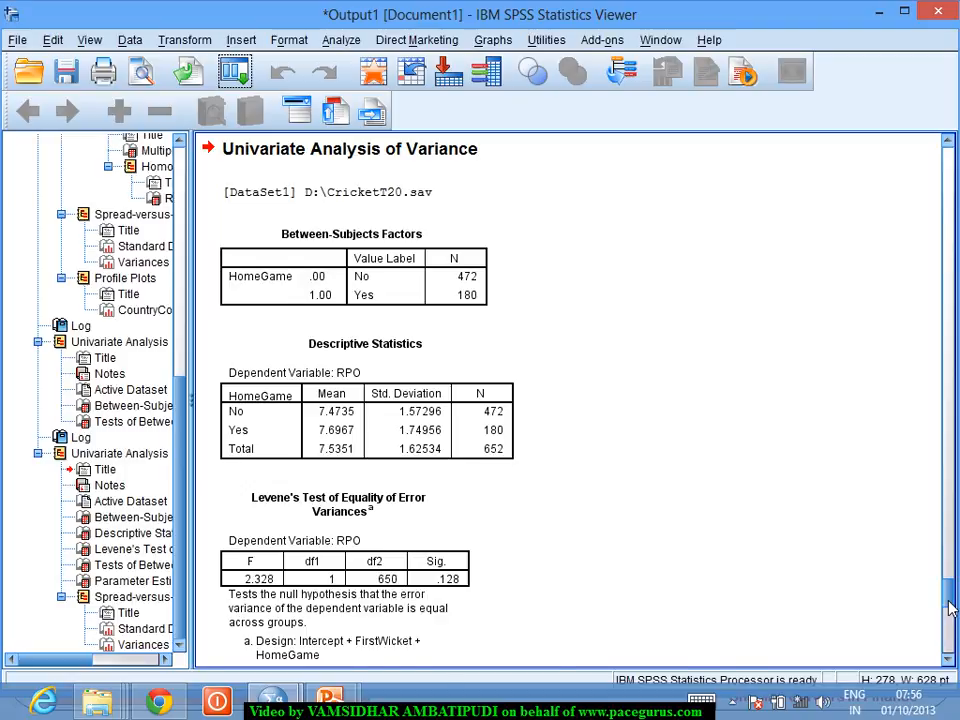
Step: Switch to the SPSS output and examine the spread-versus-level plots, the parameter estimates and the tests of between-subjects effects
mouse_move(950, 610)
mouse_down()
mouse_move(953, 662)
mouse_move(953, 630)
mouse_up()
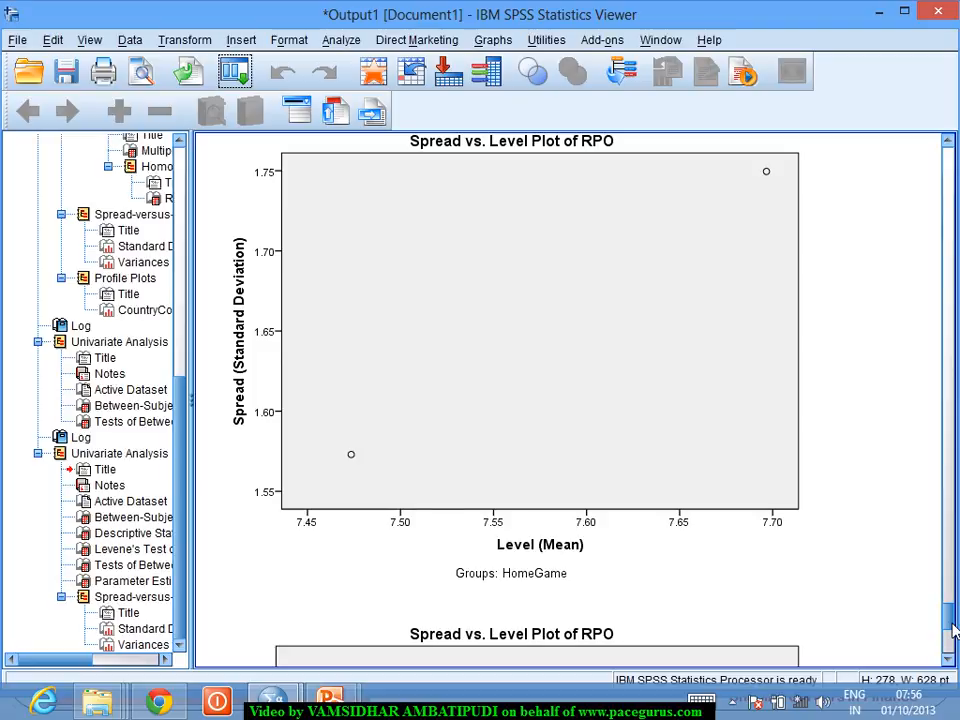
click(448, 403)
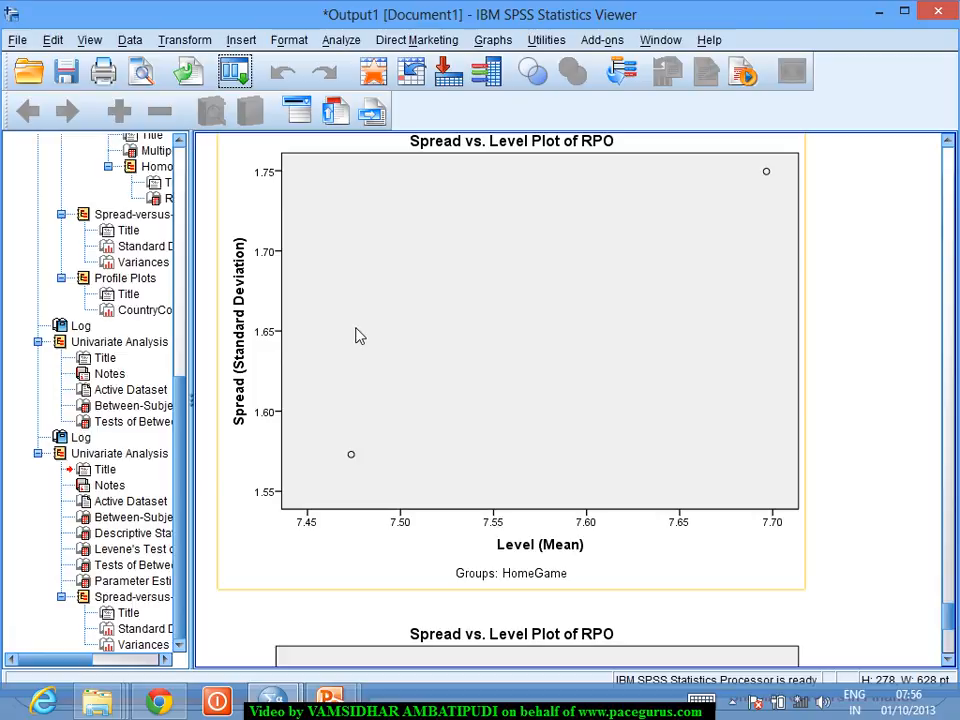
click(866, 470)
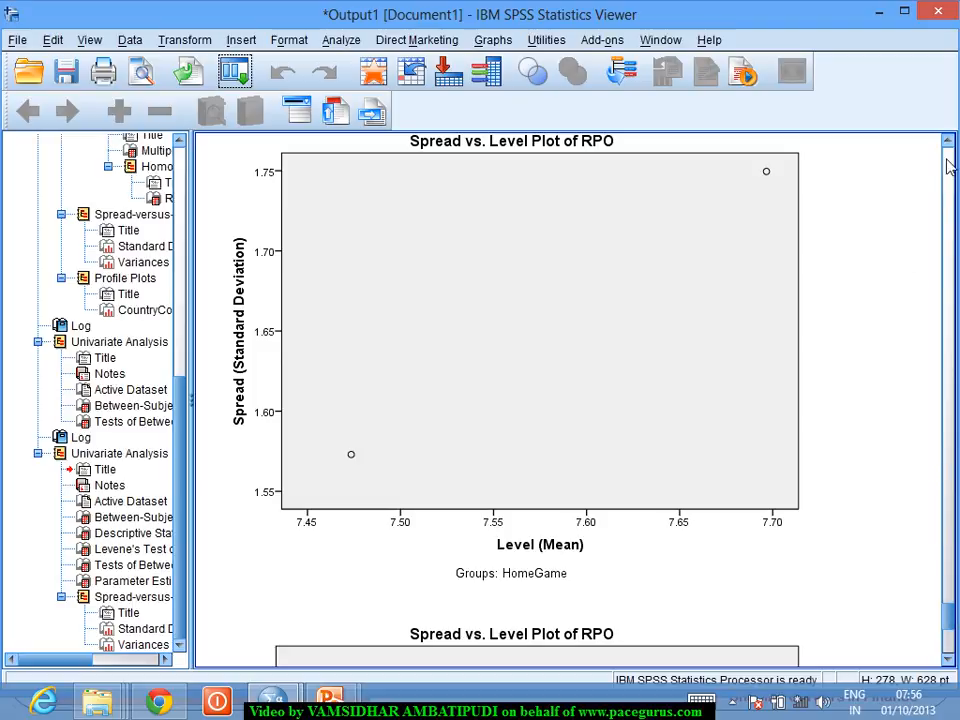
drag(948, 146, 948, 148)
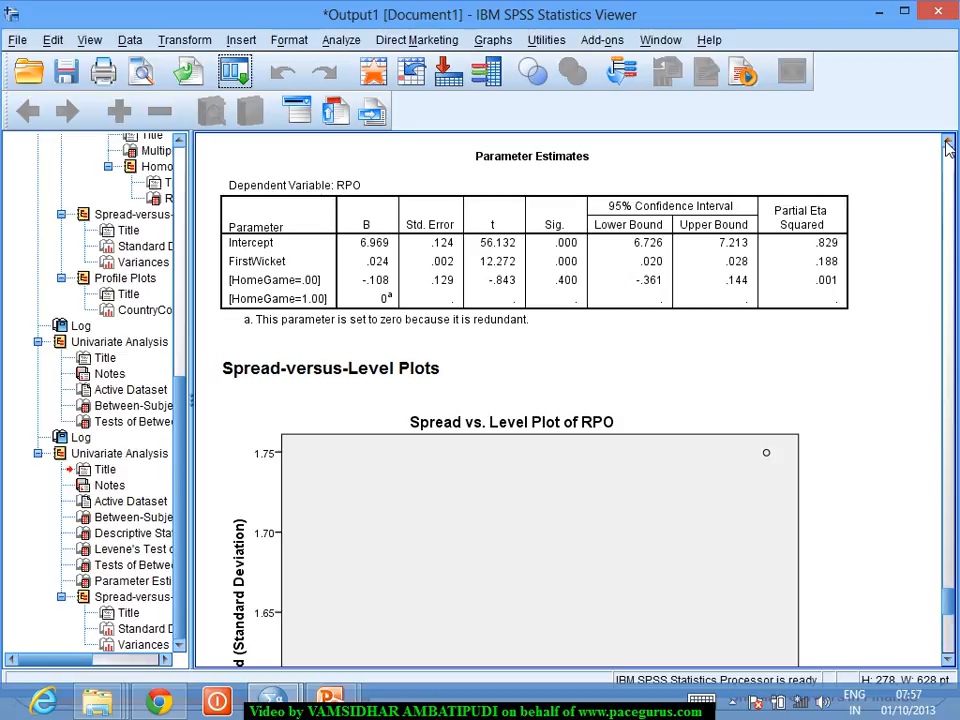
drag(948, 146, 948, 148)
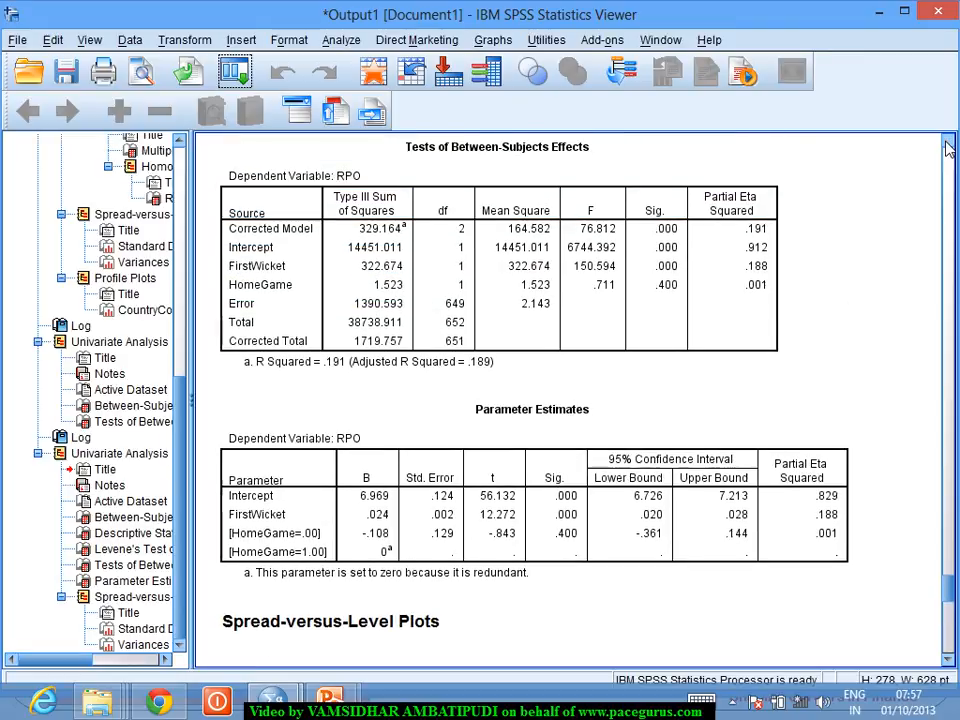
click(949, 146)
click(948, 146)
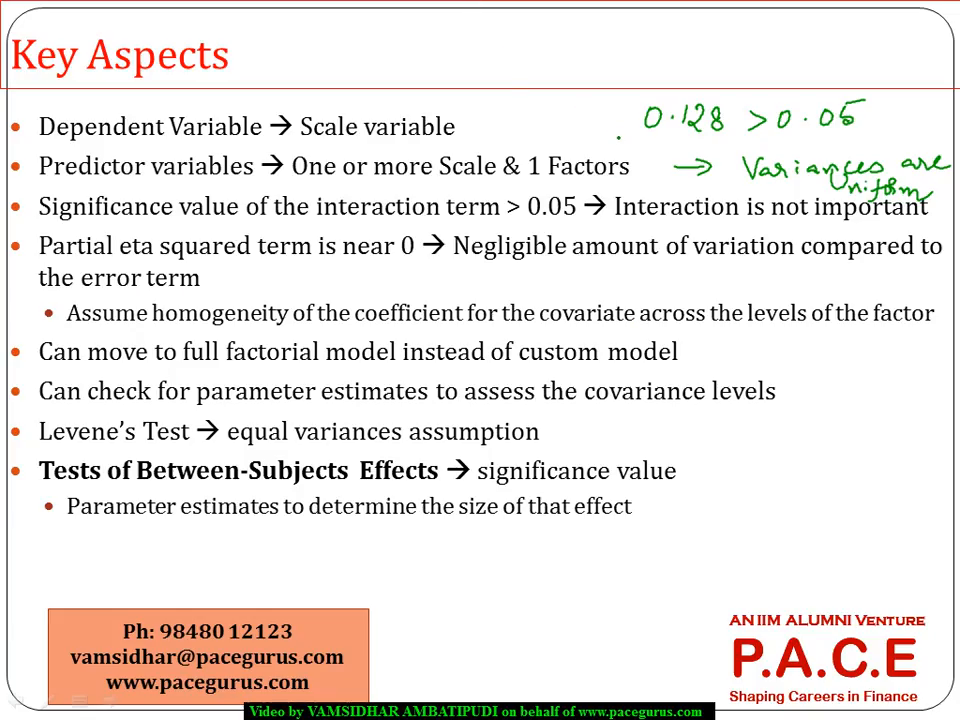
Step: Handwrite "0.40 > 0.05" below the partial eta squared bullet on the slide, and return to the SPSS output
mouse_move(607, 271)
mouse_down()
mouse_move(614, 285)
mouse_move(607, 271)
mouse_move(650, 288)
mouse_move(637, 302)
mouse_up()
click(622, 279)
drag(655, 278, 678, 299)
mouse_move(711, 273)
mouse_down()
mouse_move(712, 291)
mouse_move(711, 273)
mouse_move(750, 269)
mouse_move(765, 287)
mouse_up()
click(733, 283)
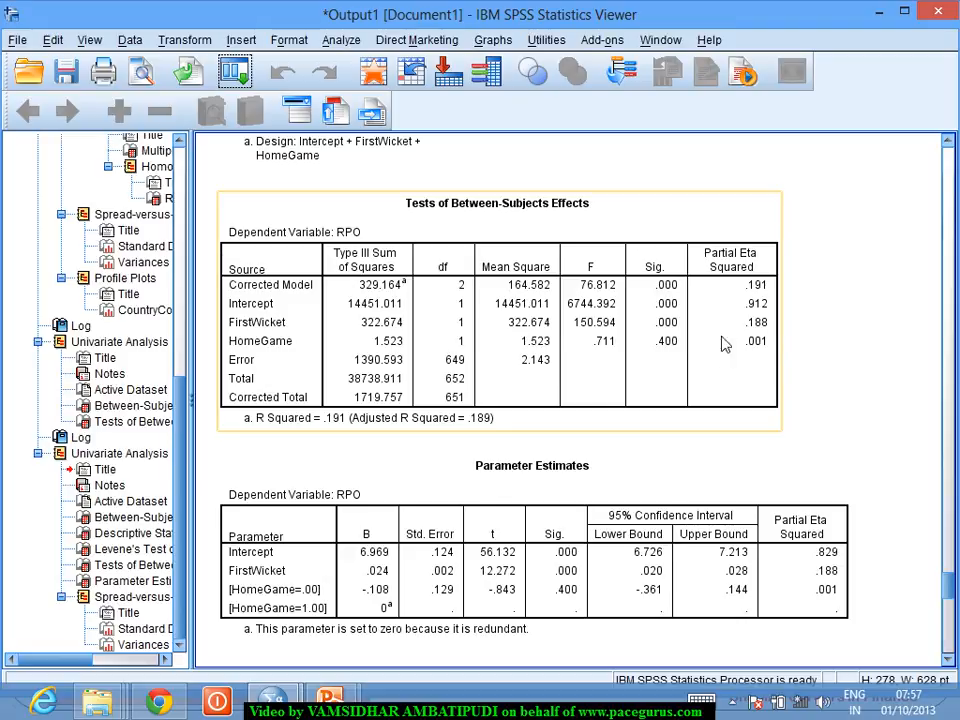
click(780, 340)
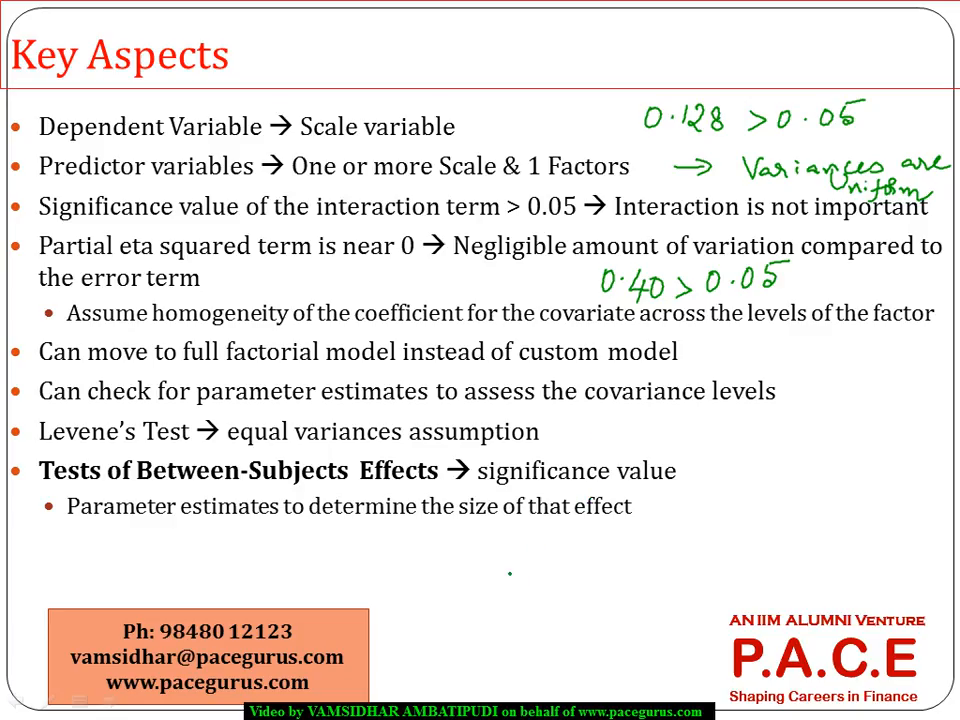
Step: Handwrite "HG = No = -0.108" in ink below the parameter estimates bullet on the Key Aspects slide
mouse_move(513, 555)
mouse_down()
mouse_move(513, 581)
mouse_move(557, 556)
mouse_move(560, 566)
mouse_move(589, 559)
mouse_up()
mouse_move(582, 570)
mouse_down()
mouse_move(622, 536)
mouse_move(688, 531)
mouse_up()
click(678, 538)
click(679, 548)
mouse_move(676, 545)
mouse_down()
mouse_move(751, 507)
mouse_move(786, 519)
mouse_move(796, 503)
mouse_move(820, 498)
mouse_up()
click(770, 515)
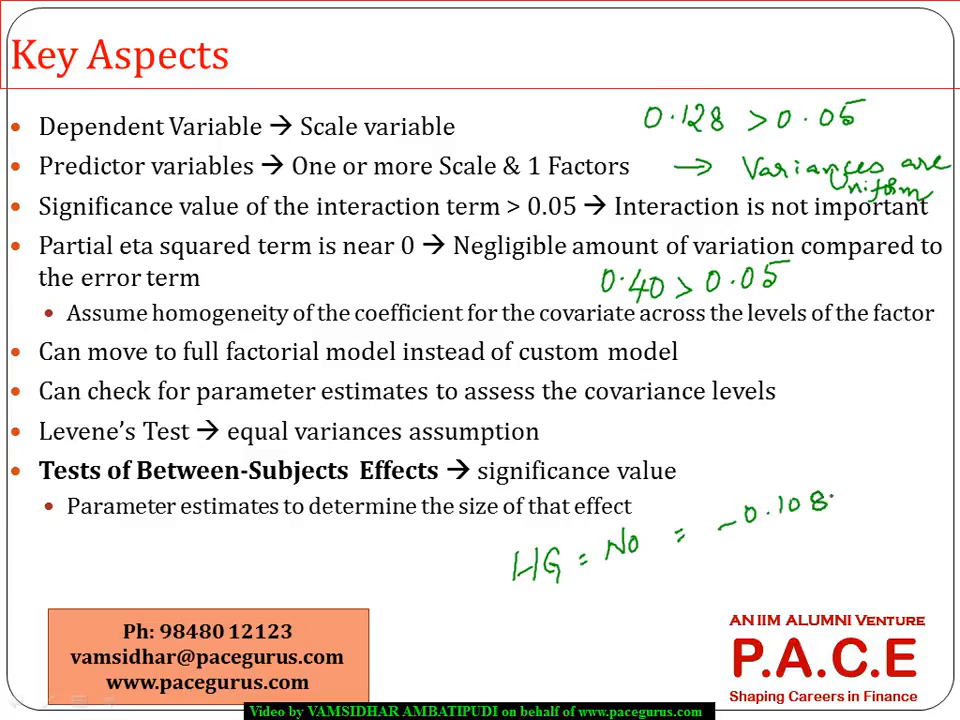
Step: Add the ink line "FWP = same" below the HG note on the slide
key(alt+Tab)
mouse_move(533, 605)
mouse_down()
mouse_move(545, 592)
mouse_move(549, 610)
mouse_move(597, 594)
mouse_up()
click(626, 580)
click(626, 593)
mouse_move(672, 575)
mouse_down()
mouse_move(660, 594)
mouse_move(694, 591)
mouse_move(750, 560)
mouse_up()
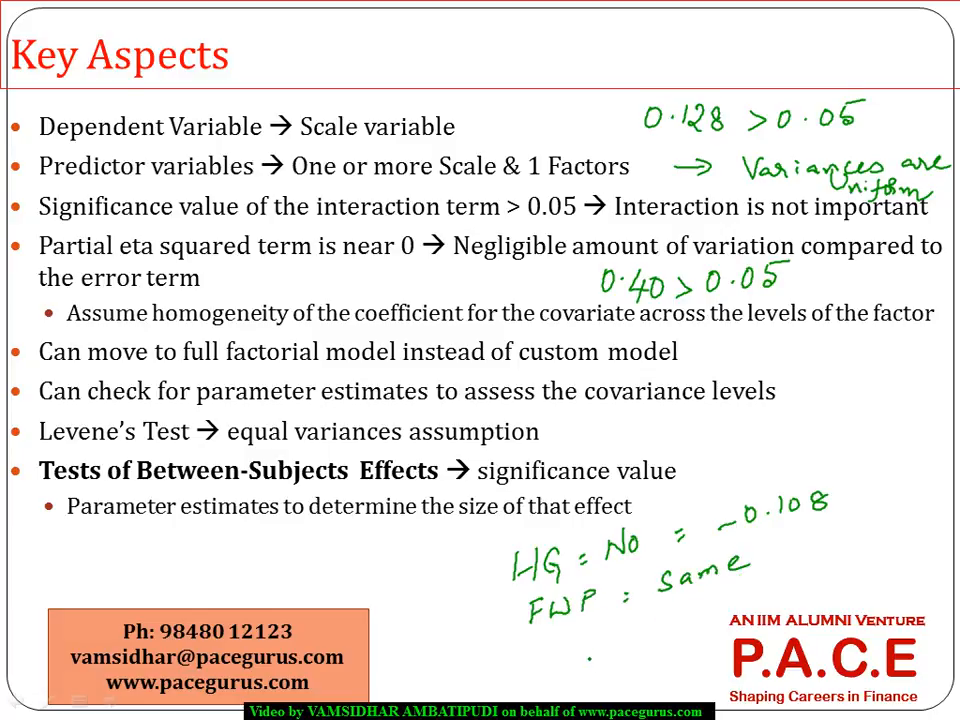
Step: Check the Parameter Estimates table in SPSS and handwrite "Away = 0.108" below the FWP line on the slide
key(alt+Tab)
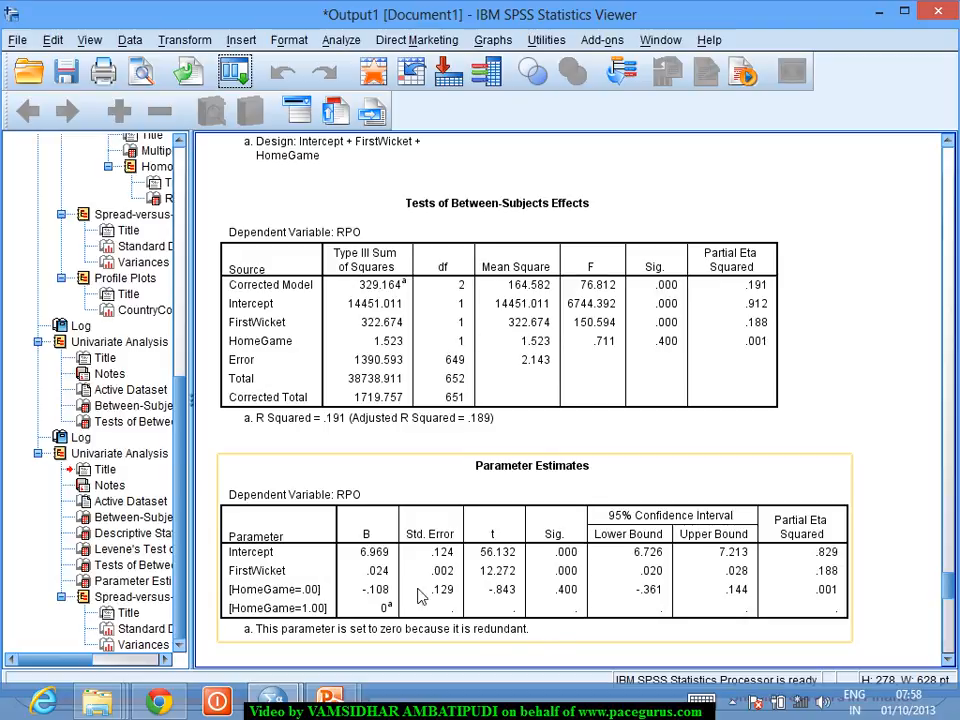
key(alt+Tab)
click(562, 652)
mouse_move(557, 642)
mouse_down()
mouse_move(549, 662)
mouse_move(632, 626)
mouse_move(625, 672)
mouse_up()
click(668, 621)
click(667, 614)
click(702, 613)
mouse_move(714, 595)
mouse_down()
mouse_move(742, 598)
mouse_move(741, 606)
mouse_up()
click(725, 606)
mouse_move(754, 585)
mouse_down()
mouse_move(748, 600)
mouse_move(755, 585)
mouse_up()
click(775, 578)
Step: Complete the Away ink note with the words "Less than Home Game"
mouse_move(808, 562)
mouse_down()
mouse_move(804, 574)
mouse_move(828, 580)
mouse_move(882, 556)
mouse_up()
click(824, 577)
click(843, 571)
mouse_move(892, 538)
mouse_down()
mouse_move(899, 553)
mouse_move(938, 540)
mouse_up()
click(908, 550)
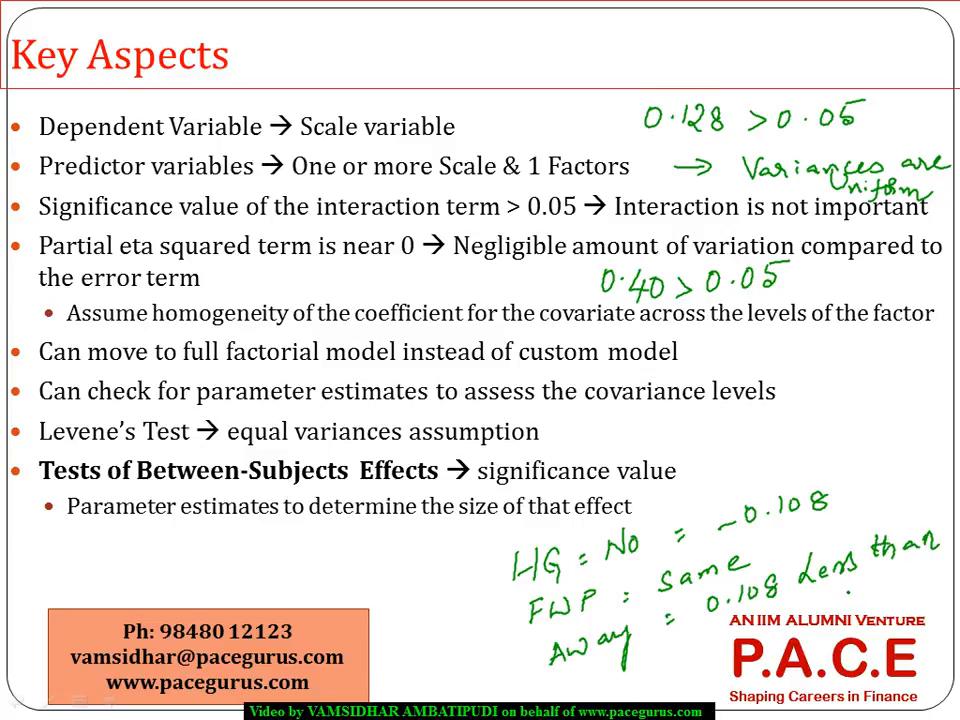
mouse_move(856, 582)
mouse_down()
mouse_move(853, 598)
mouse_move(942, 578)
mouse_move(959, 564)
mouse_up()
click(908, 588)
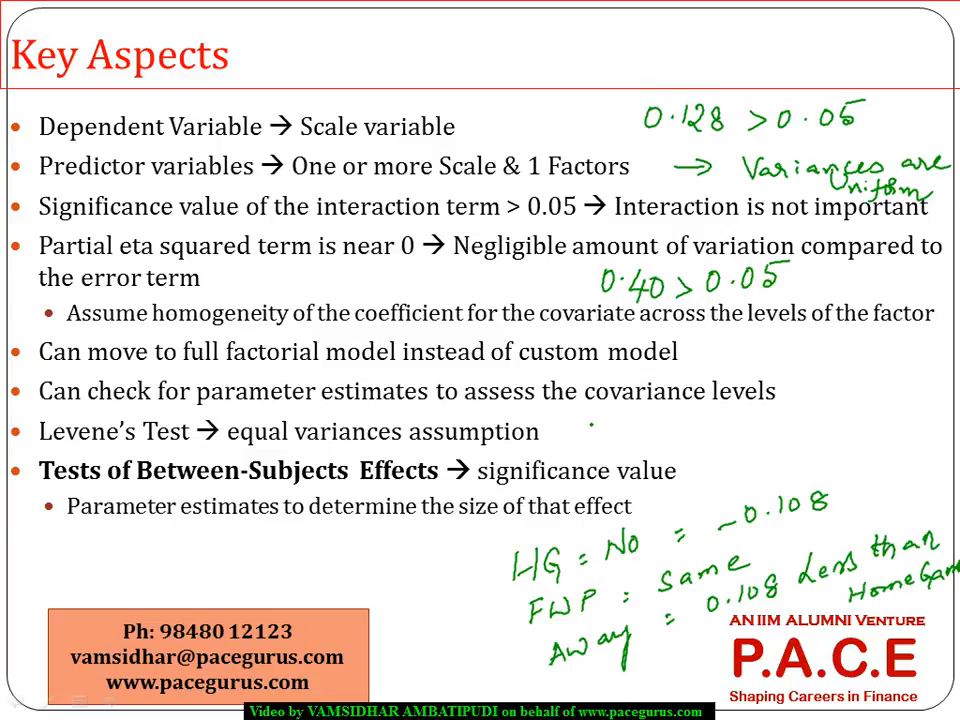
Step: Consult the confidence interval bounds in SPSS and handwrite "-0.361 to 0.144" beside the Key Aspects title
key(alt+Tab)
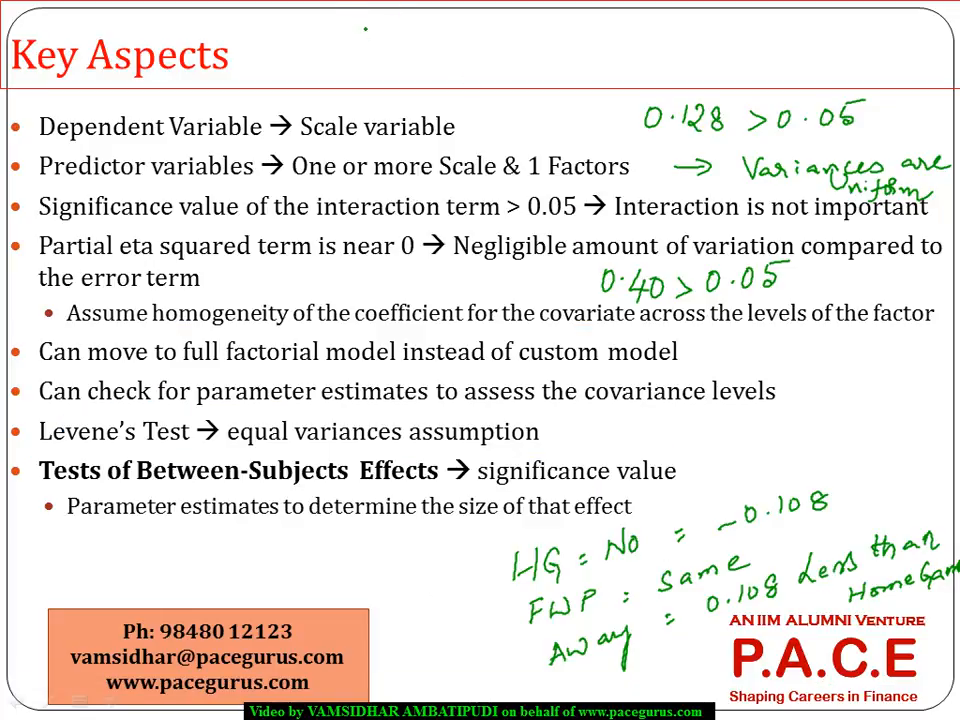
mouse_move(363, 68)
mouse_down()
mouse_move(402, 69)
mouse_move(399, 54)
mouse_move(498, 62)
mouse_up()
click(417, 62)
drag(514, 50, 526, 58)
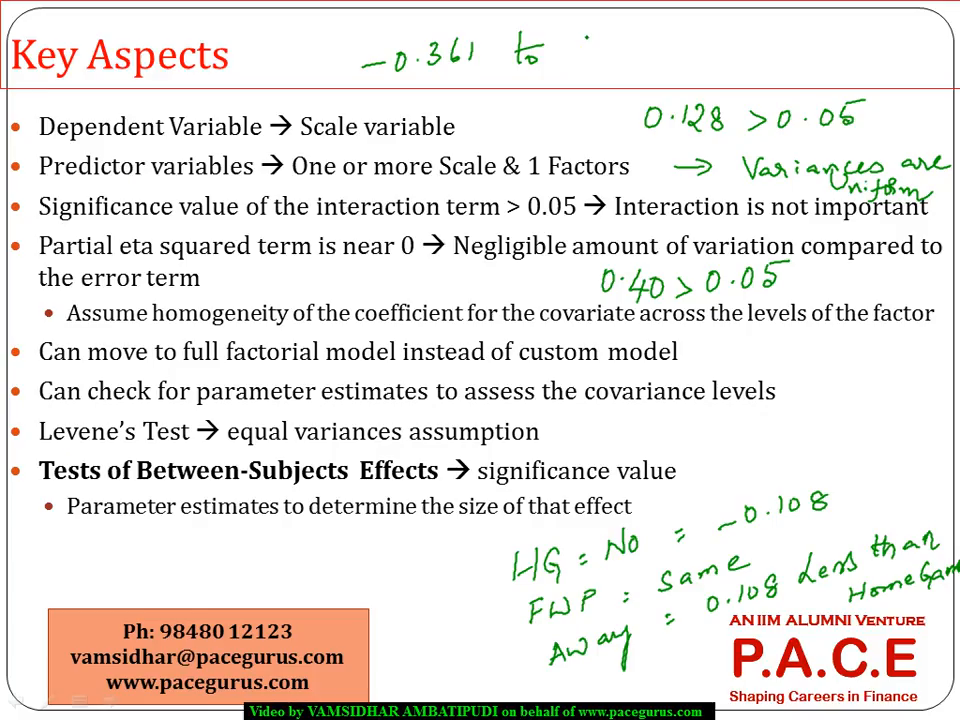
mouse_move(592, 37)
mouse_down()
mouse_move(628, 58)
mouse_move(649, 50)
mouse_up()
mouse_move(646, 38)
mouse_down()
mouse_move(646, 60)
mouse_move(660, 50)
mouse_move(657, 62)
mouse_up()
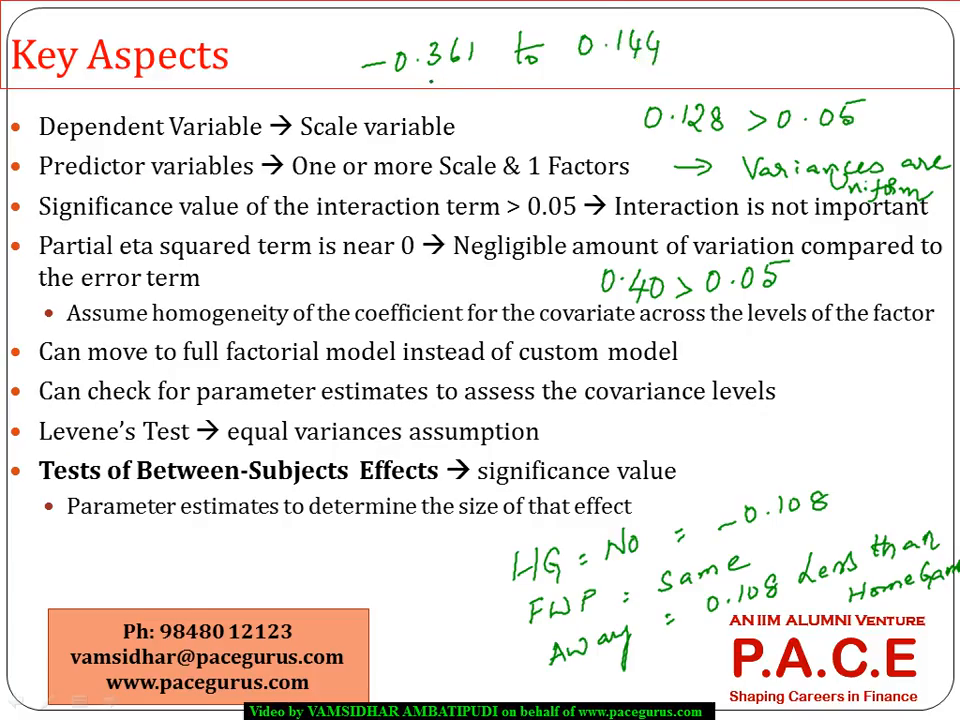
Step: Draw an ink frame around the "-0.361 to 0.144" range, underline both bounds, and switch back to the SPSS output
mouse_move(376, 92)
mouse_down()
mouse_move(465, 97)
mouse_move(675, 58)
mouse_move(575, 9)
mouse_move(365, 12)
mouse_move(352, 65)
mouse_move(440, 98)
mouse_up()
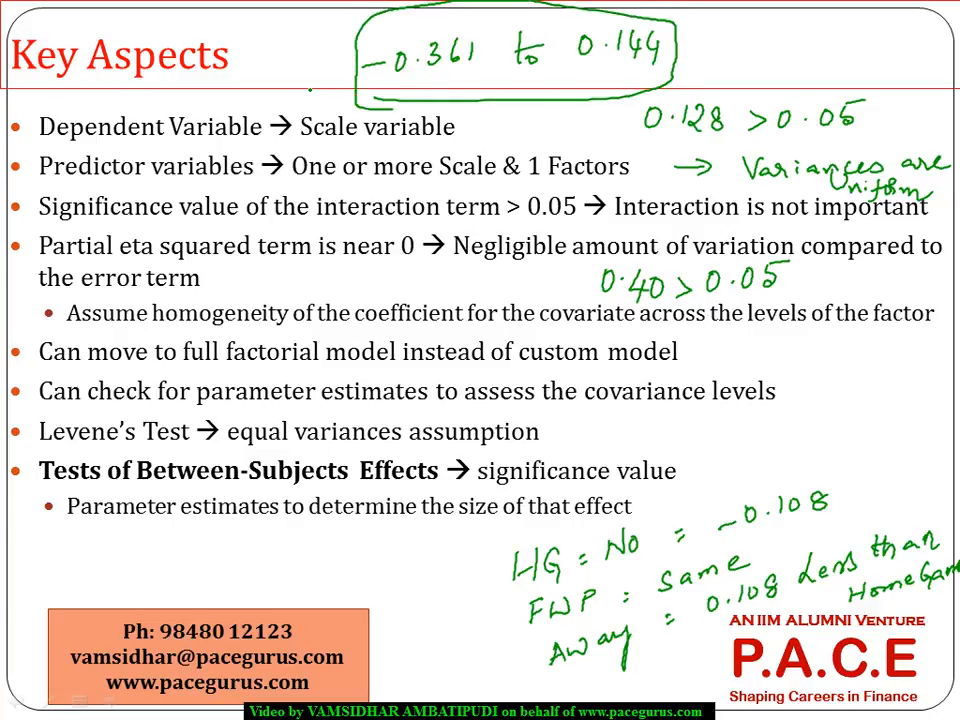
drag(385, 91, 500, 88)
drag(570, 88, 649, 84)
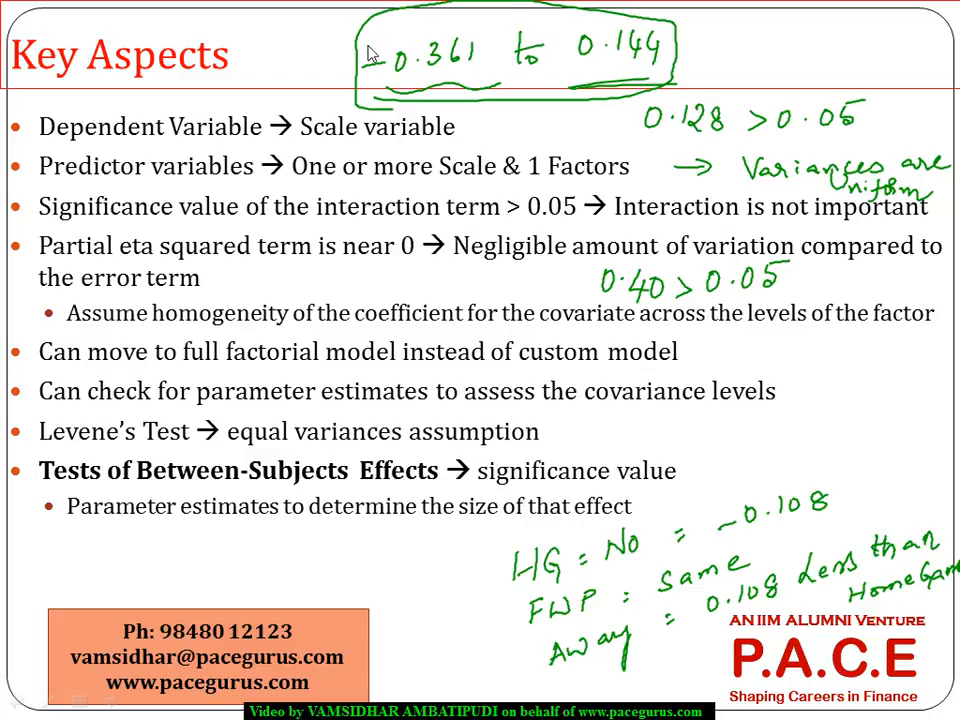
key(alt+Tab)
click(549, 369)
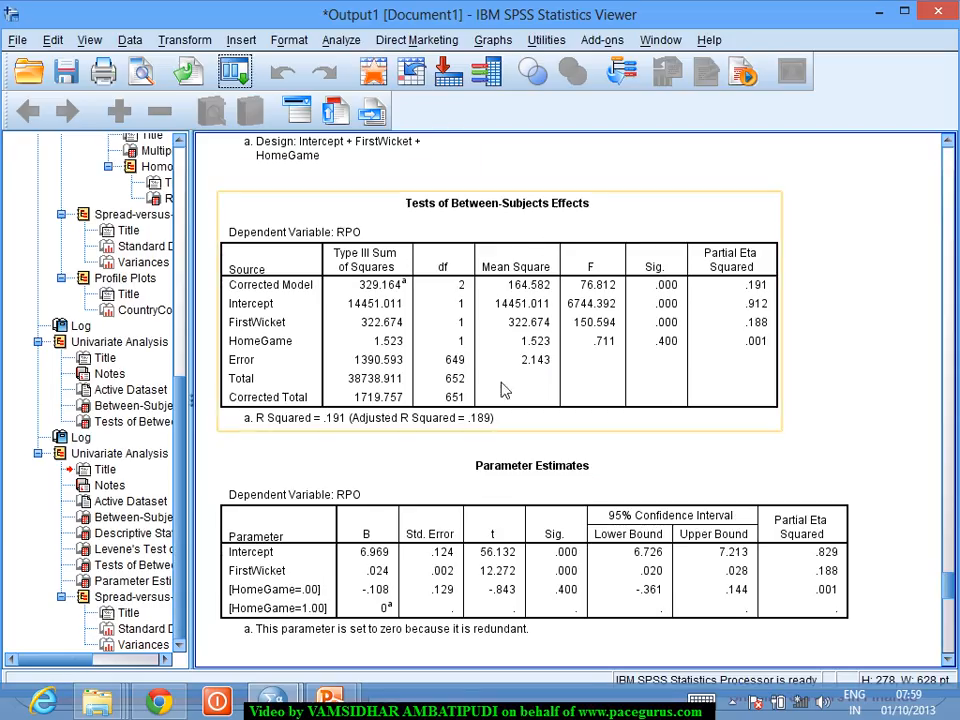